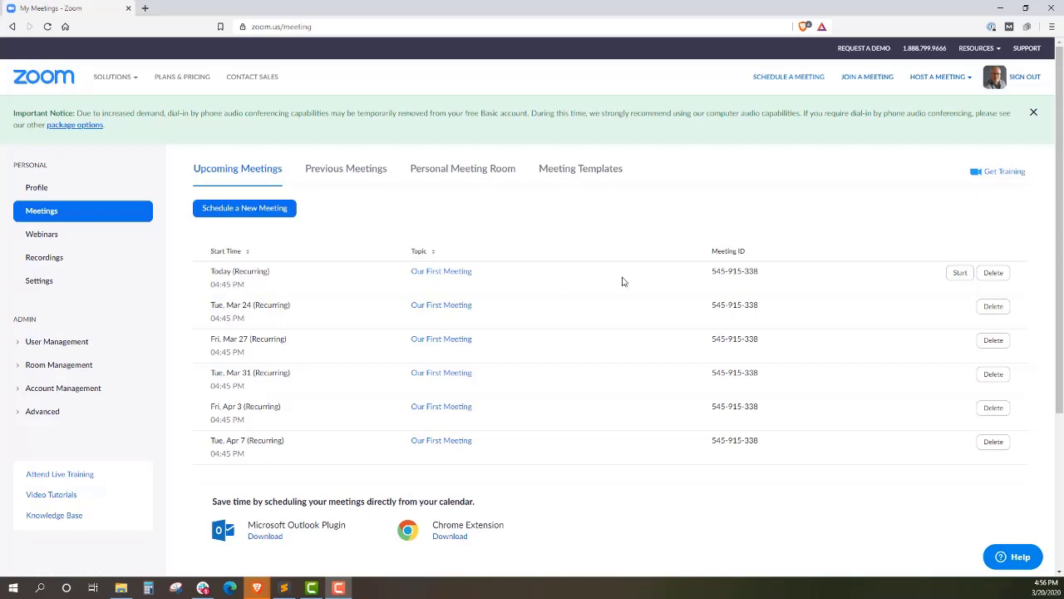
Start today's "Our First Meeting" session in the Zoom Meetings application and join it with computer audio
left_click(958, 273)
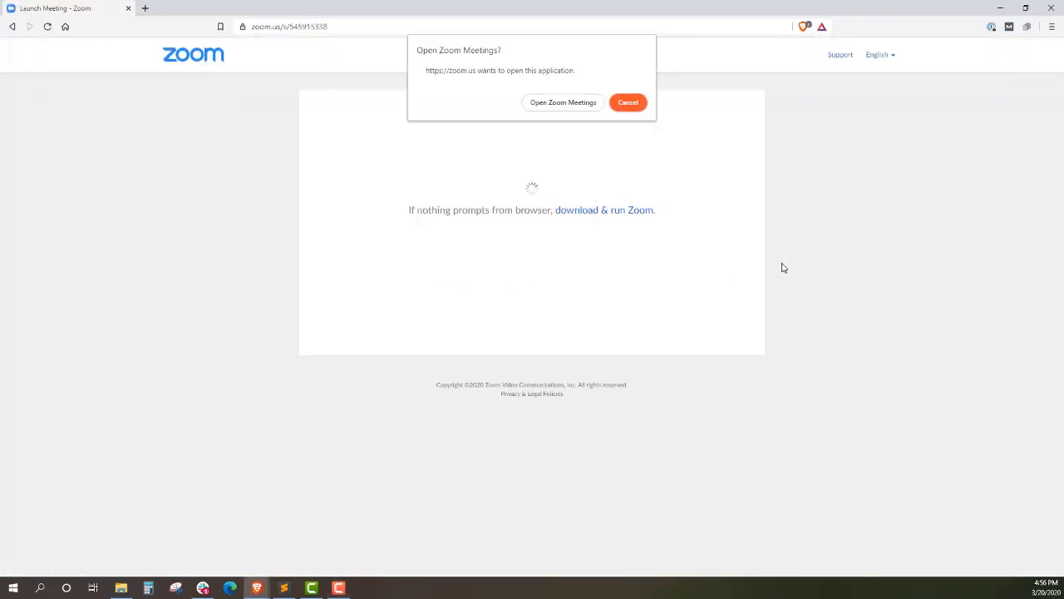
left_click(562, 103)
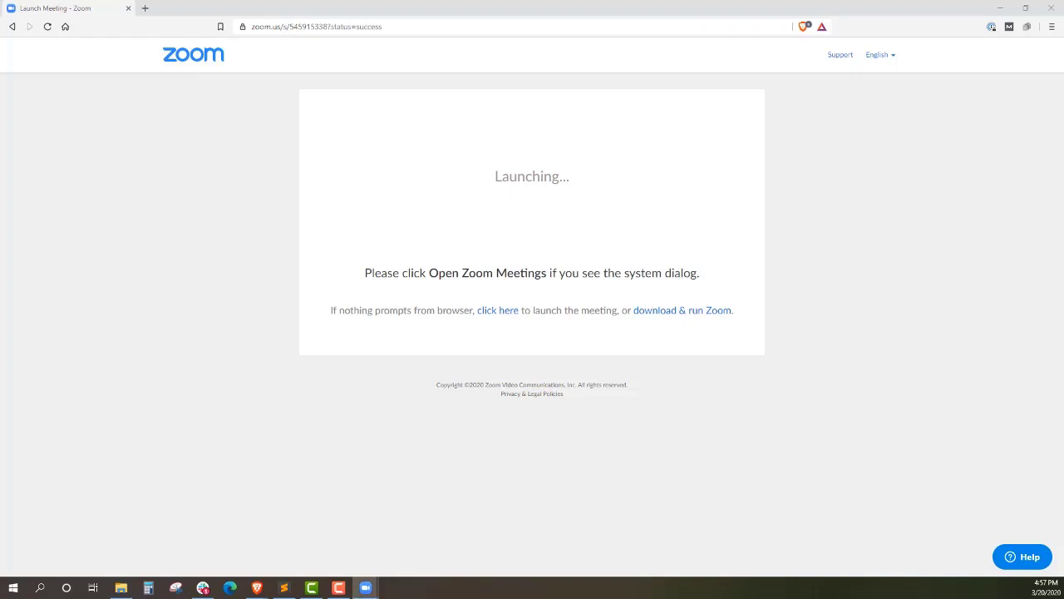
left_click_drag(408, 88, 658, 104)
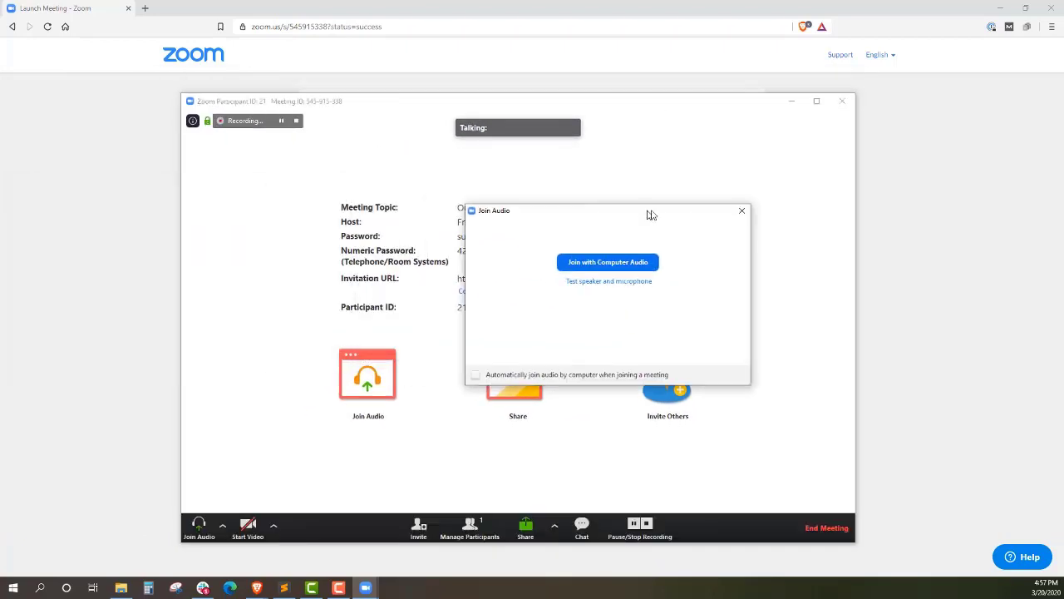
left_click_drag(651, 215, 577, 178)
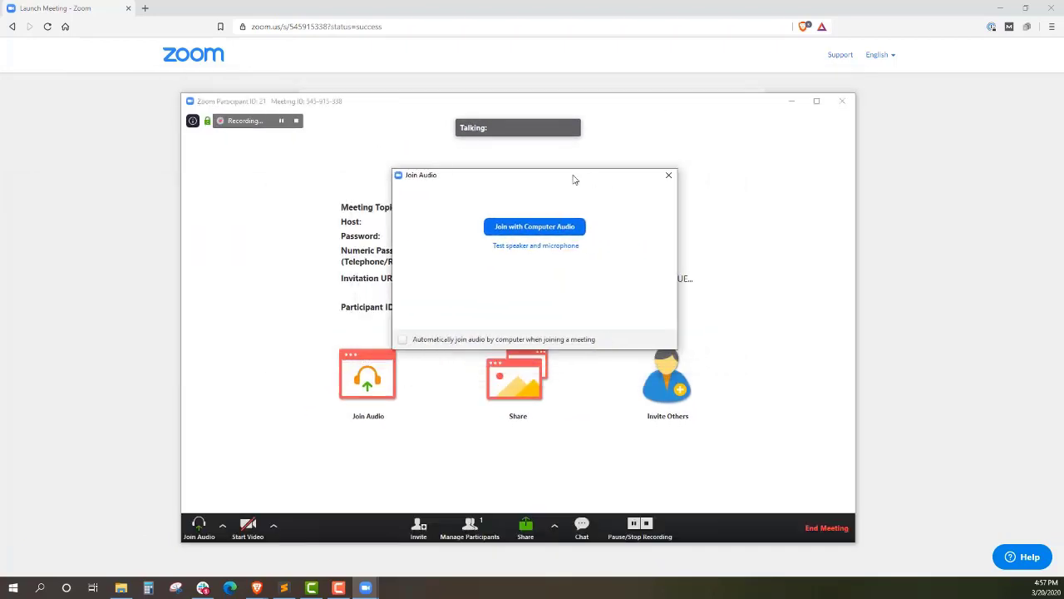
left_click(527, 230)
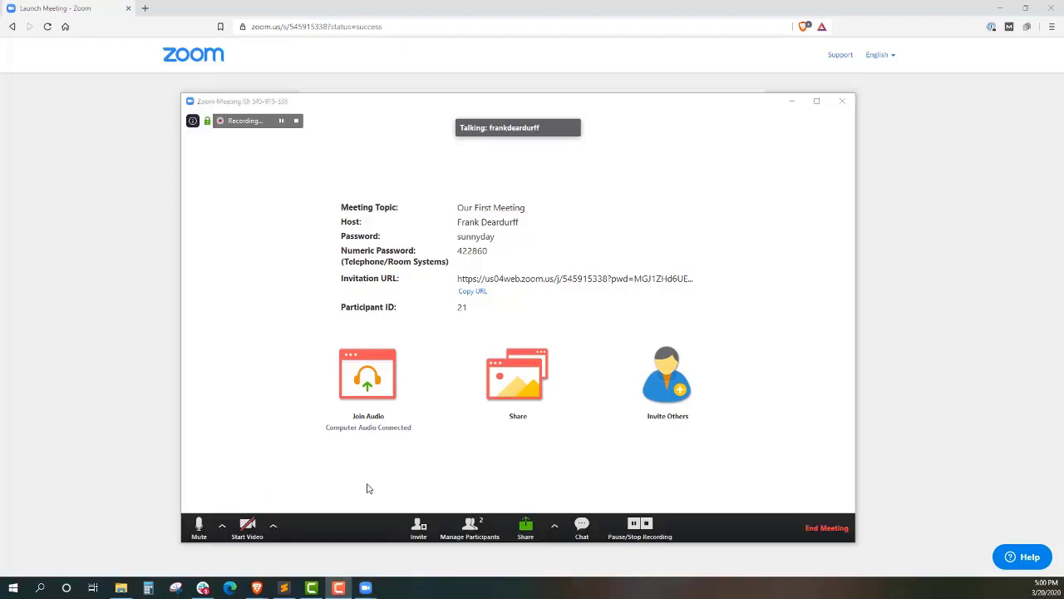
Show the meeting's participants list and examine the host's mute and additional options for the other attendee
left_click(472, 530)
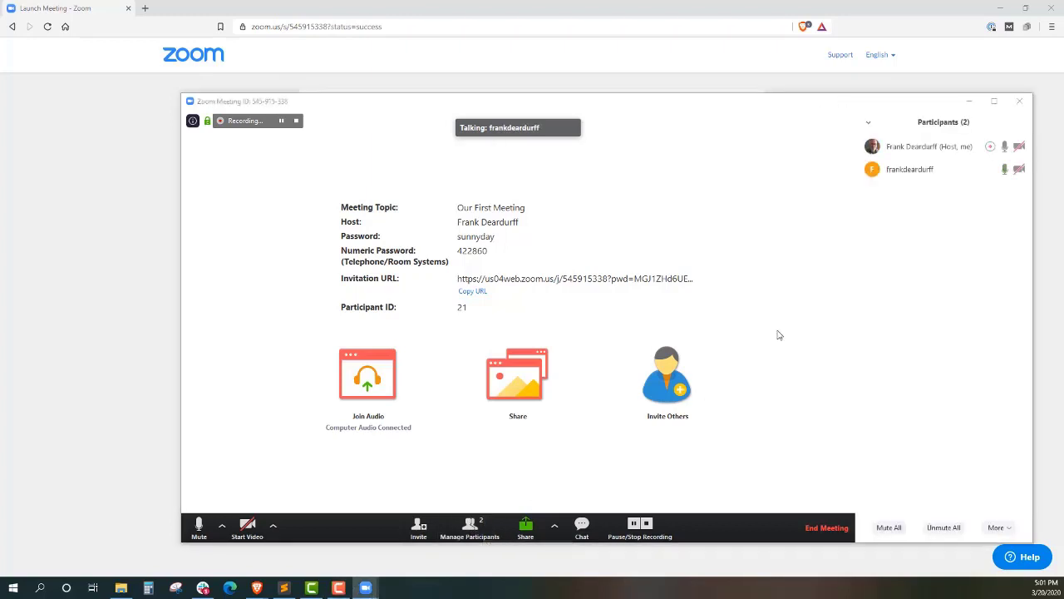
mouse_move(925, 154)
mouse_move(923, 179)
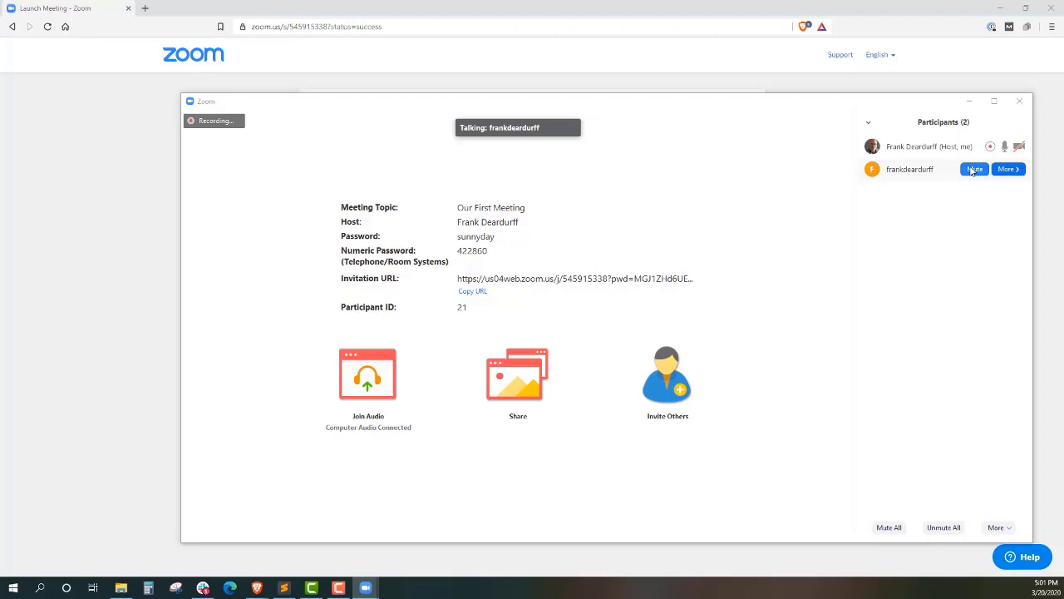
left_click(972, 170)
left_click(1007, 169)
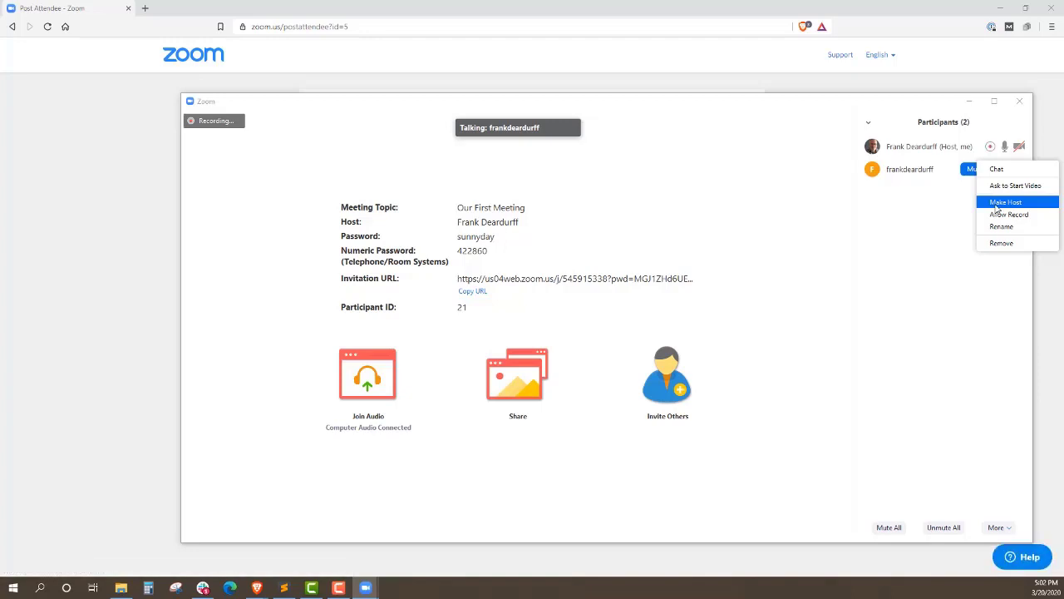
left_click(941, 230)
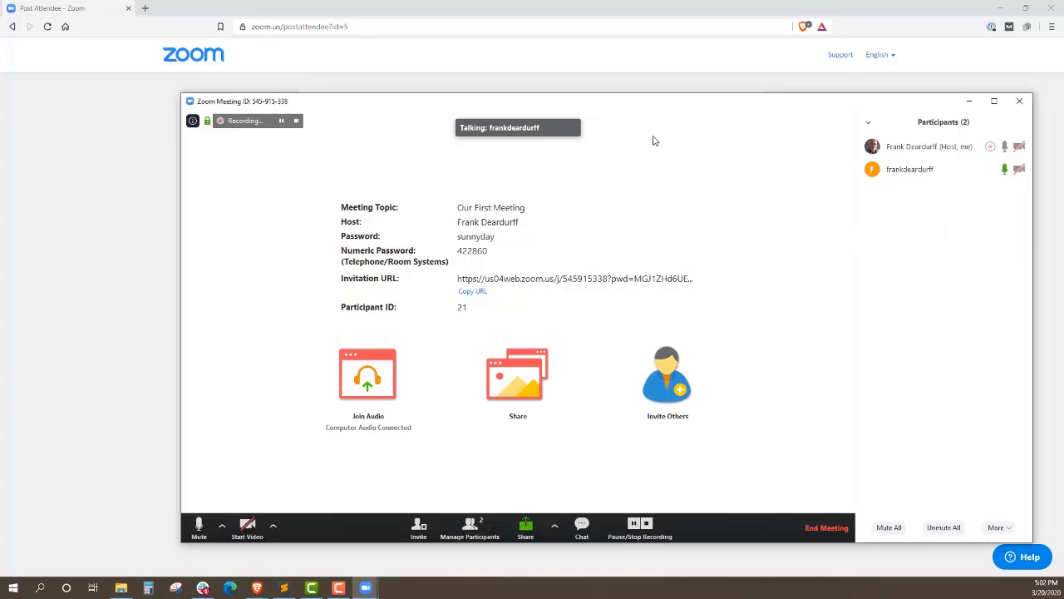
Reposition the meeting window and view the camera and virtual background options for the video
left_click_drag(655, 116, 582, 101)
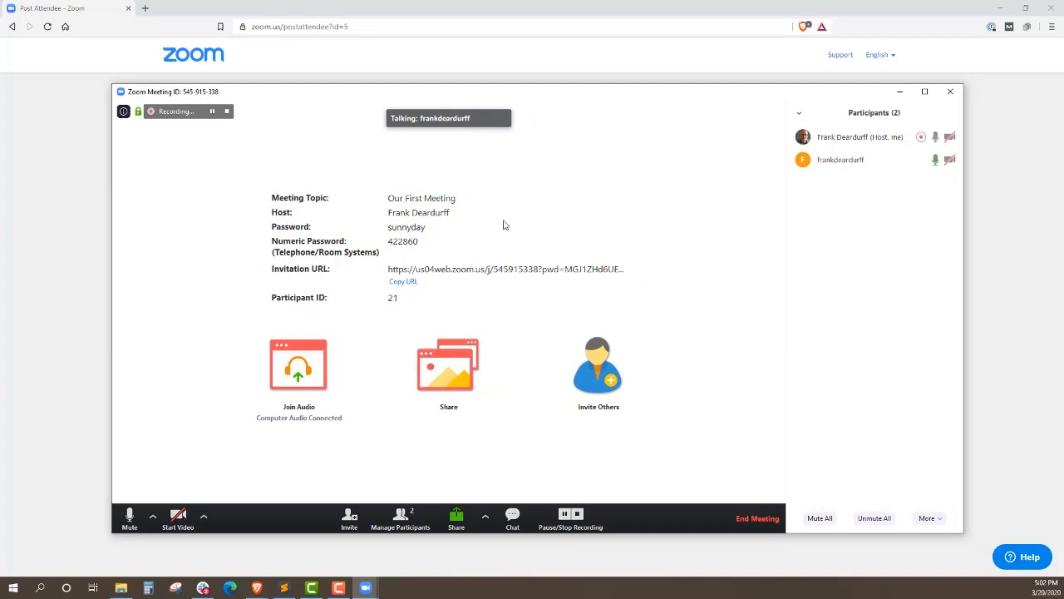
left_click(205, 520)
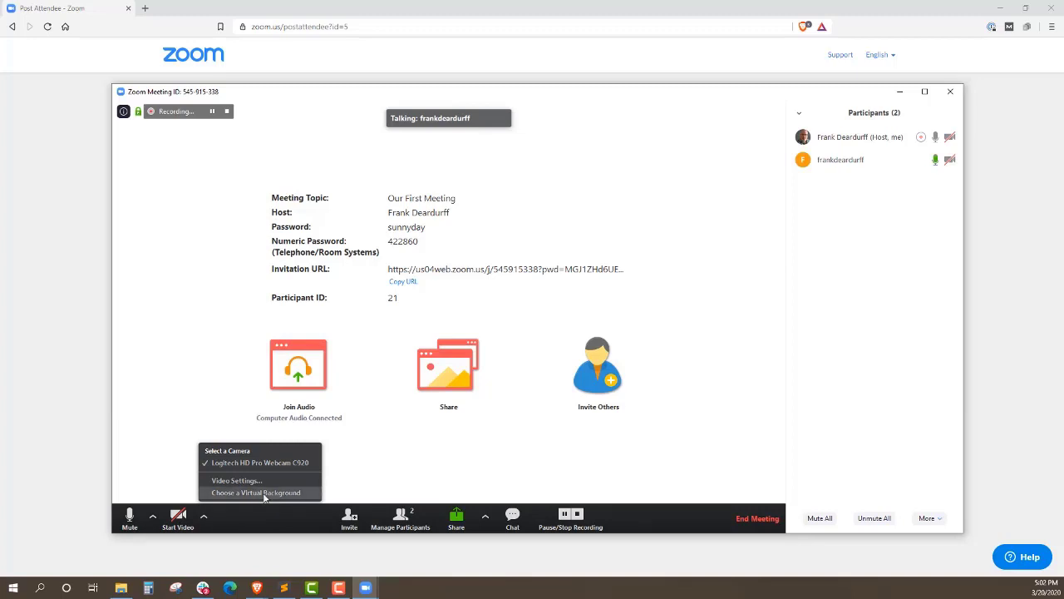
left_click(367, 487)
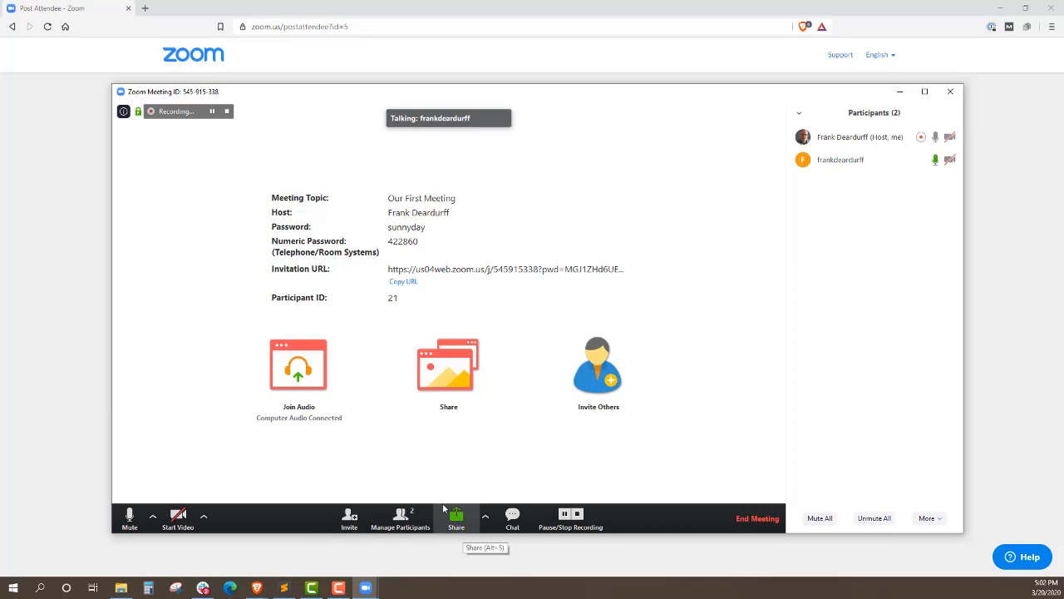
Share Screen 2 with the meeting participants
left_click(451, 372)
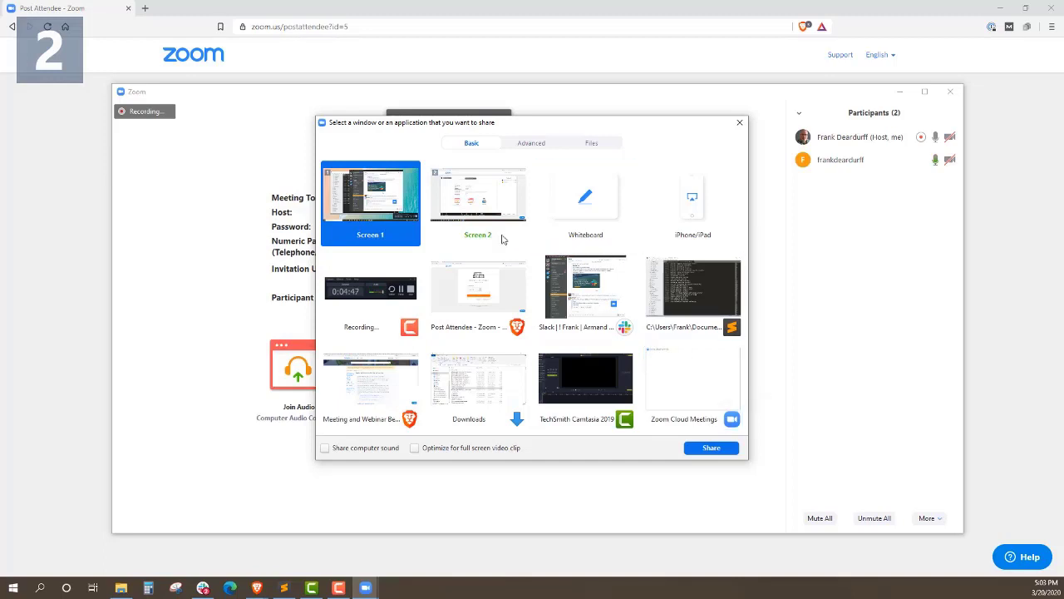
left_click(488, 193)
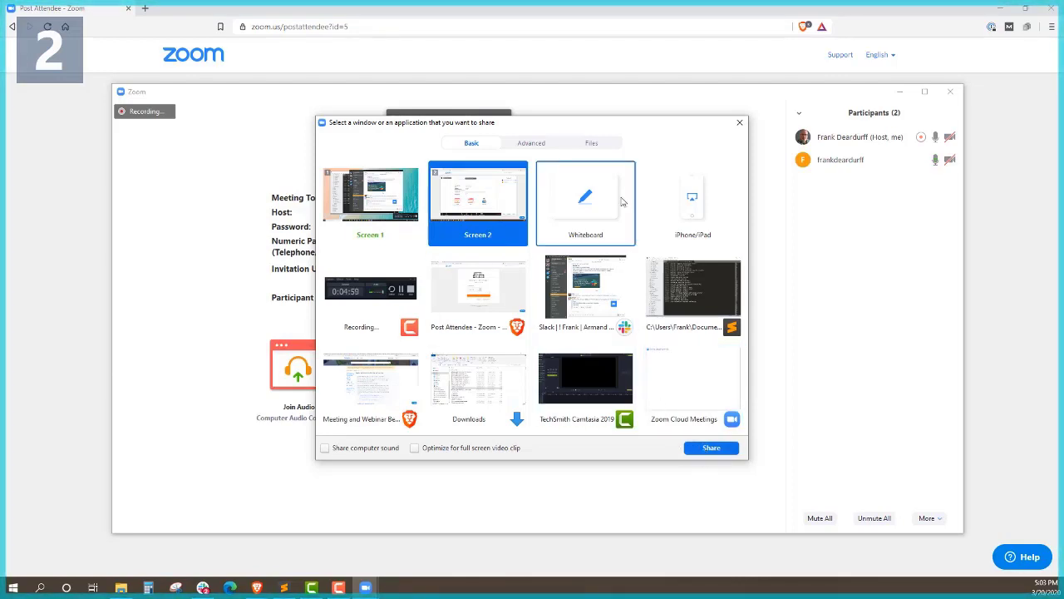
left_click(709, 447)
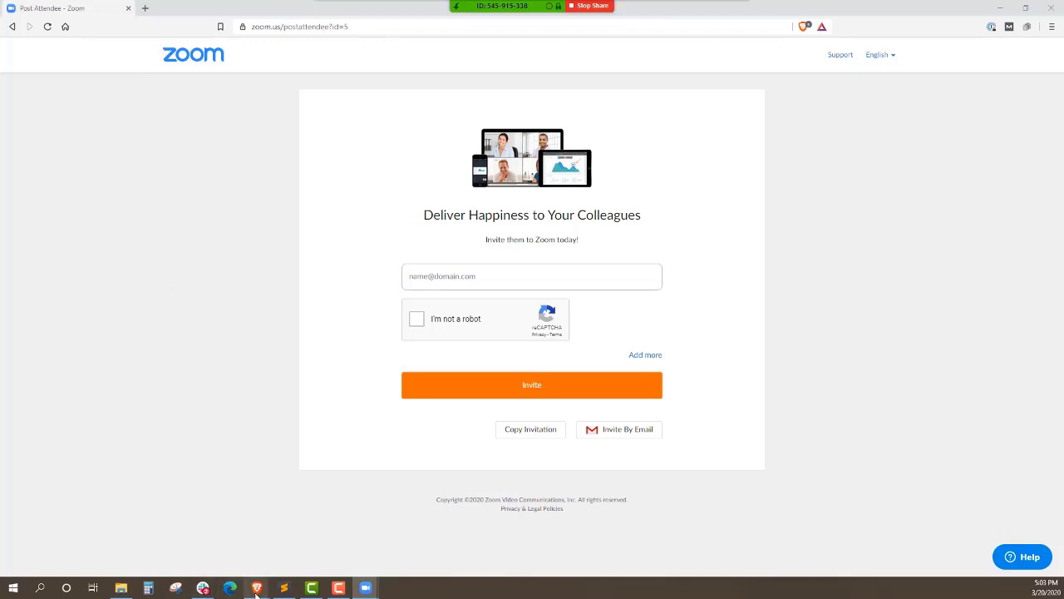
Move the other Brave browser window off the shared screen and bring the Google Docs window onto it
mouse_move(257, 587)
mouse_move(237, 553)
mouse_move(295, 506)
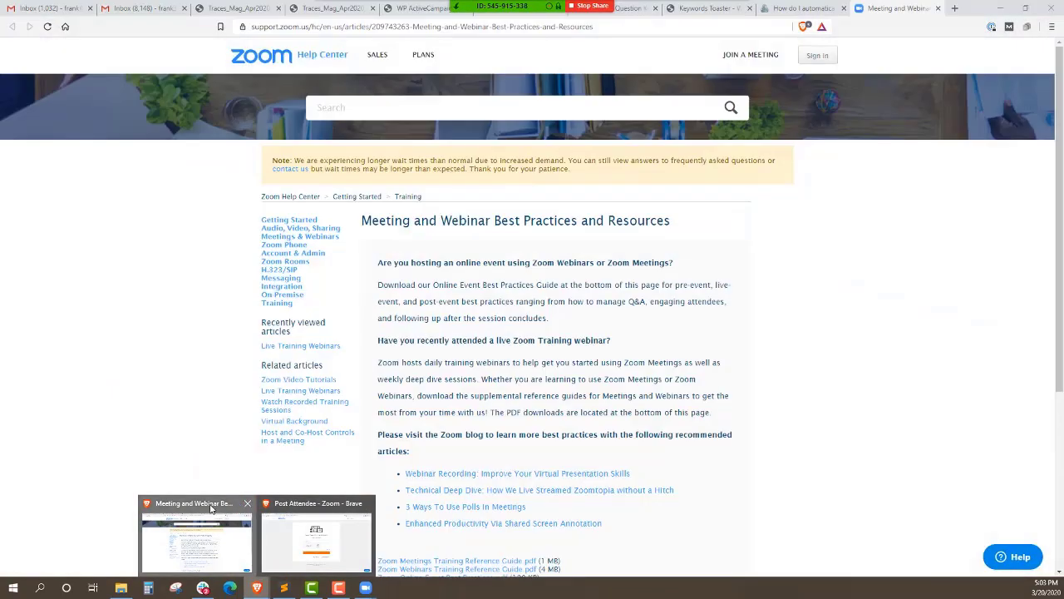
left_click(218, 508)
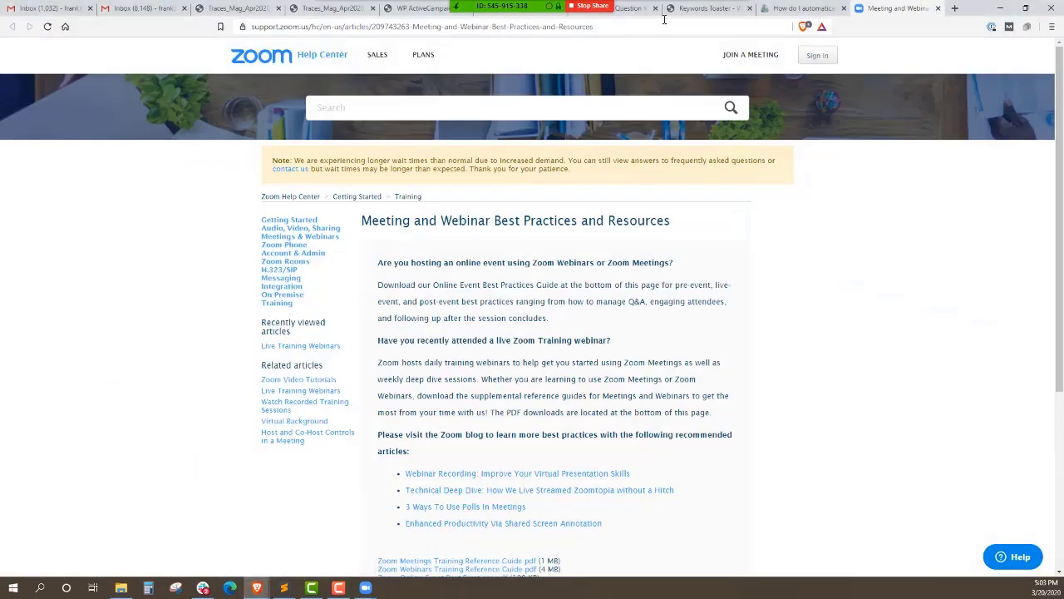
left_click_drag(974, 13, 2, 33)
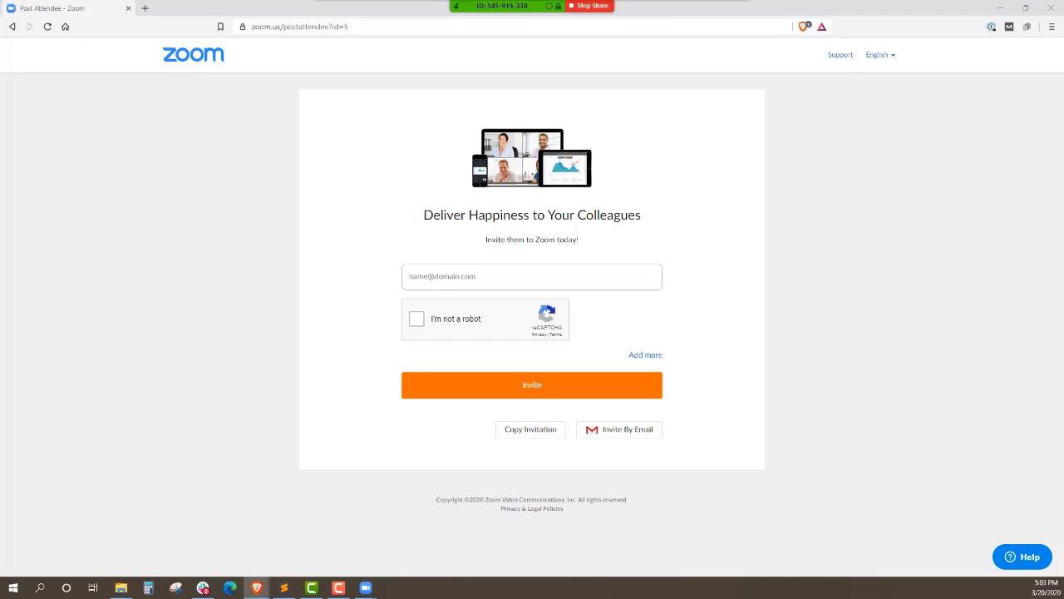
left_click_drag(0, 133, 493, 31)
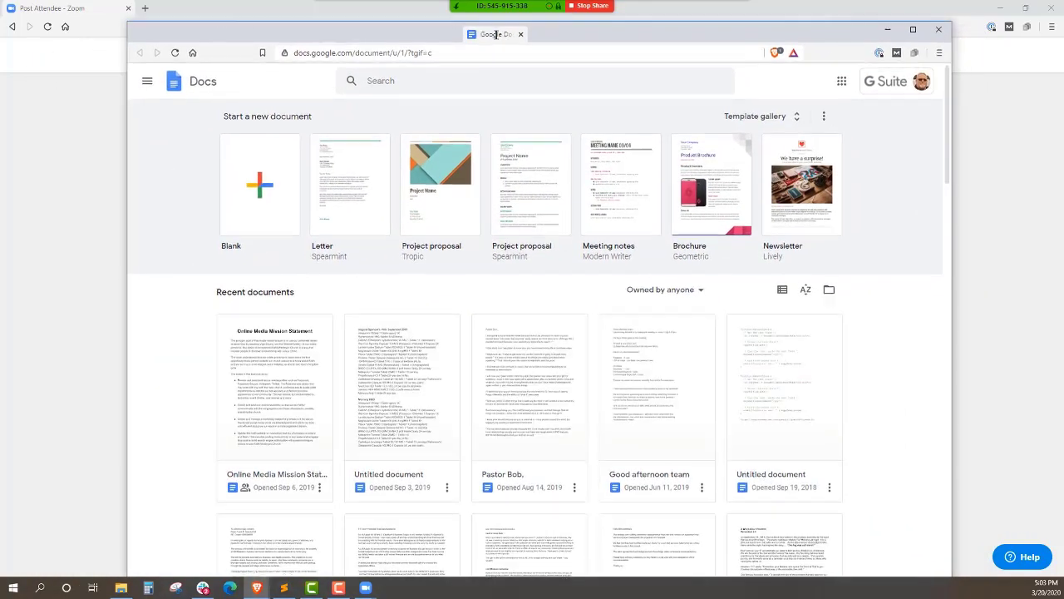
Create a blank Google Docs document in a maximized window and enter a numbered list with the items Access and Training
left_click(260, 187)
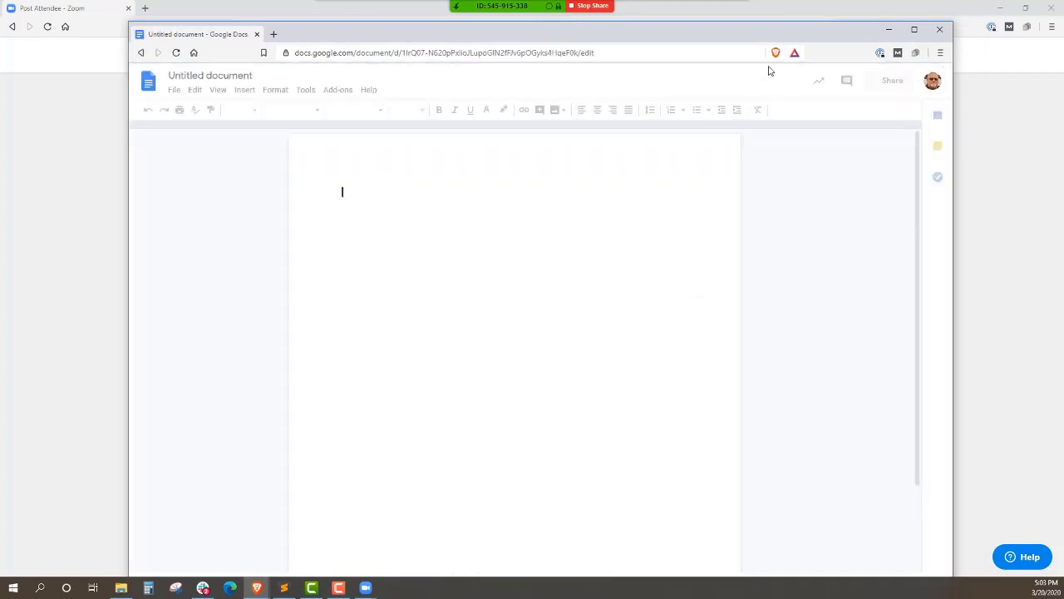
left_click(913, 29)
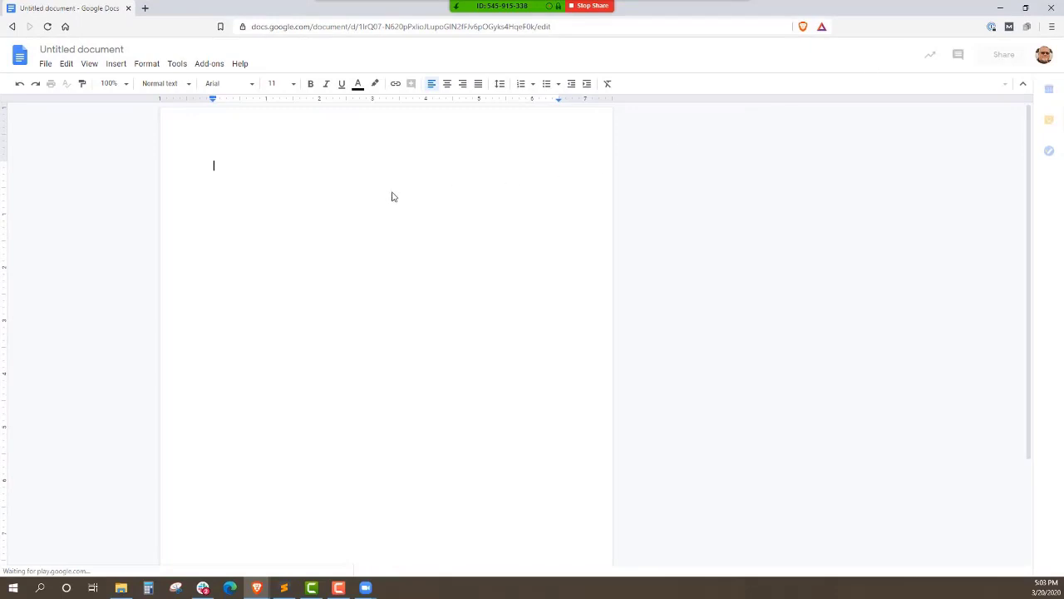
type("1. ")
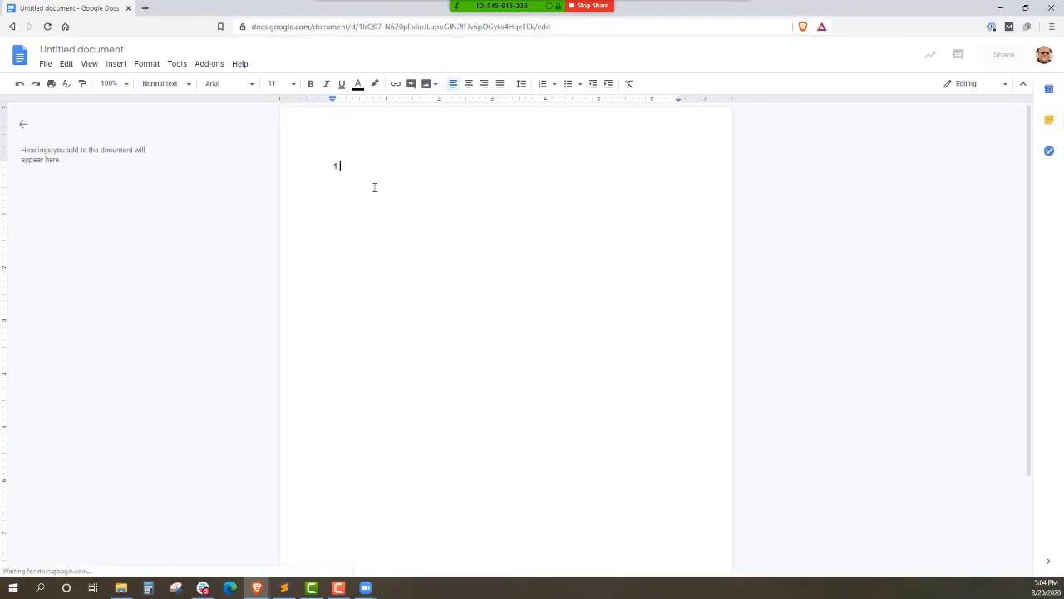
type("Acces")
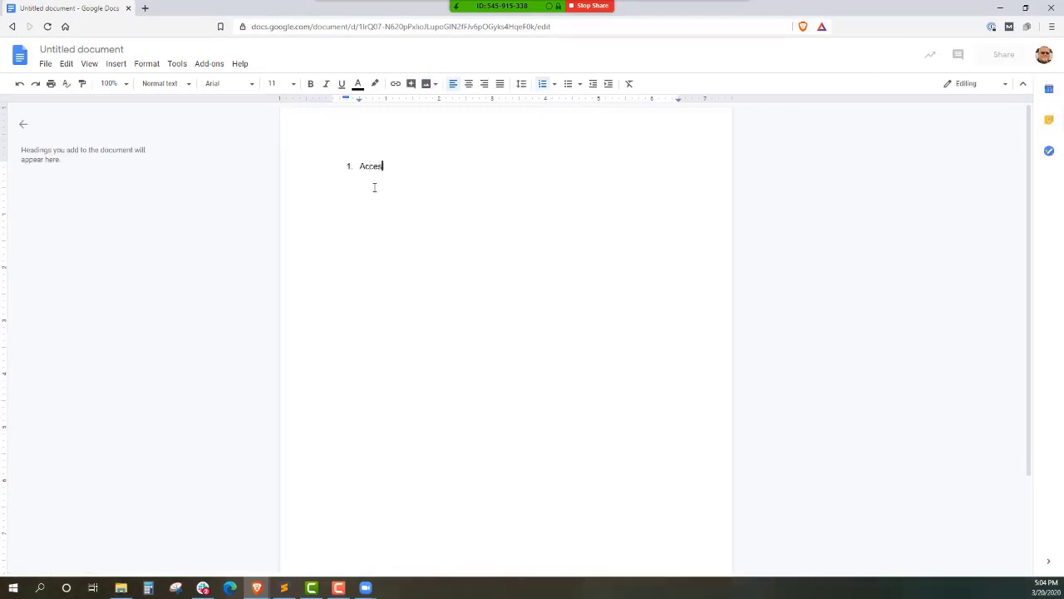
type("s")
key("Return")
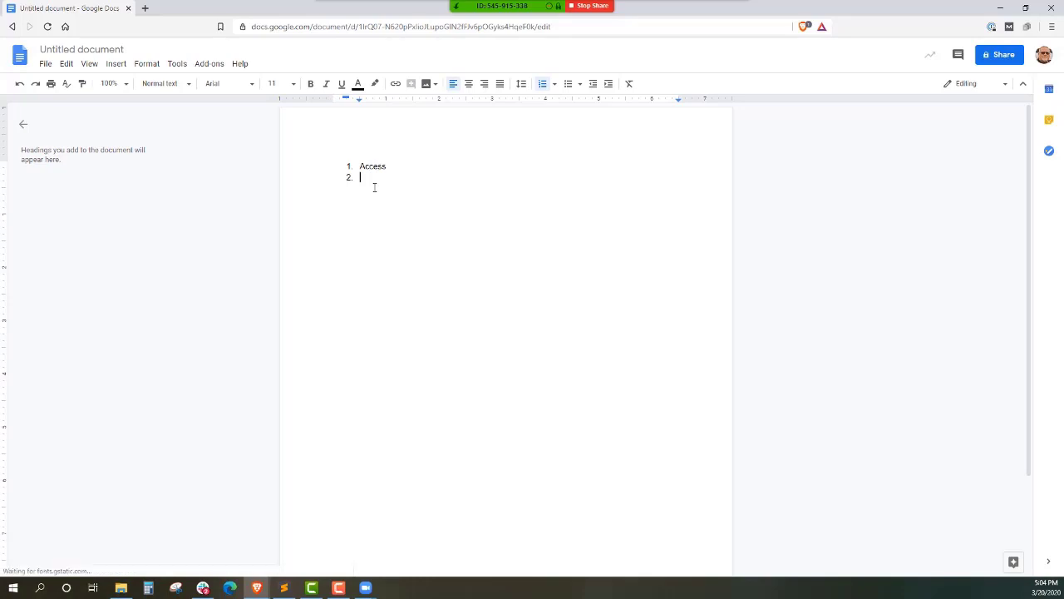
type("Training")
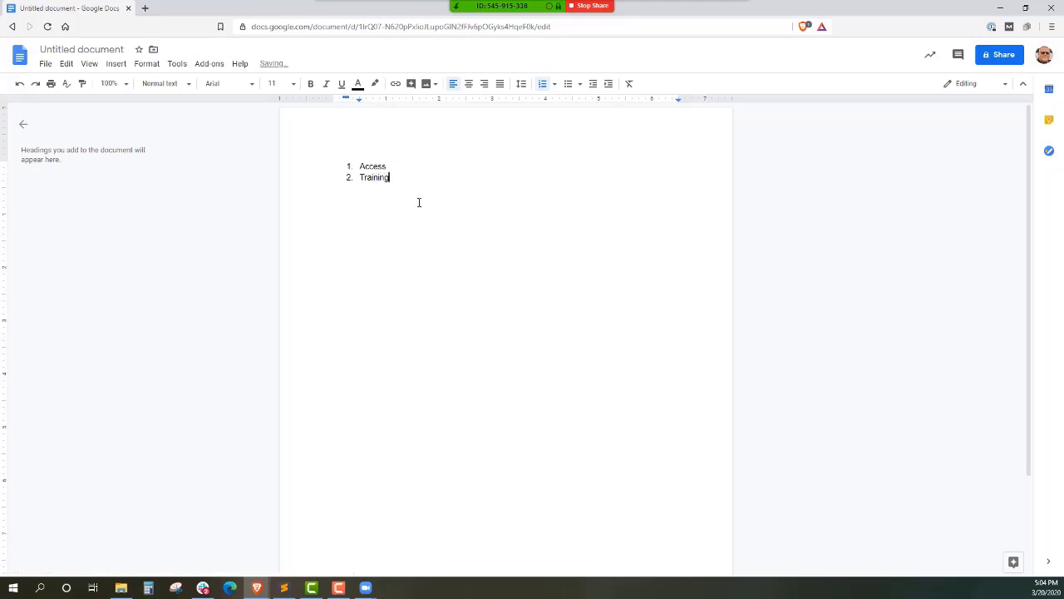
Format both numbered list items as bold with a font size of 24
left_click_drag(407, 181, 340, 165)
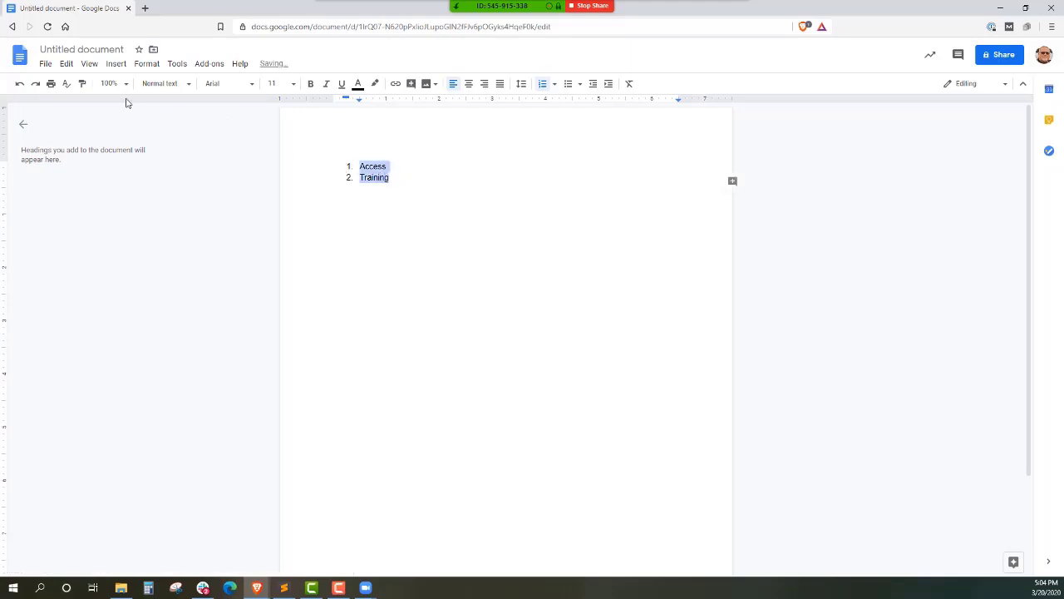
left_click(310, 83)
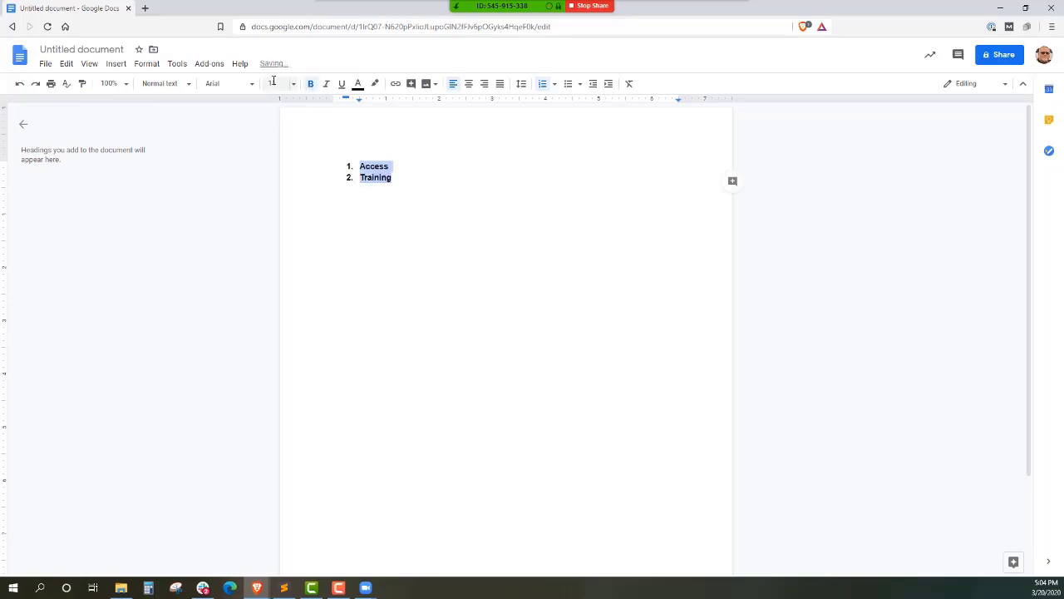
left_click(293, 84)
left_click(276, 231)
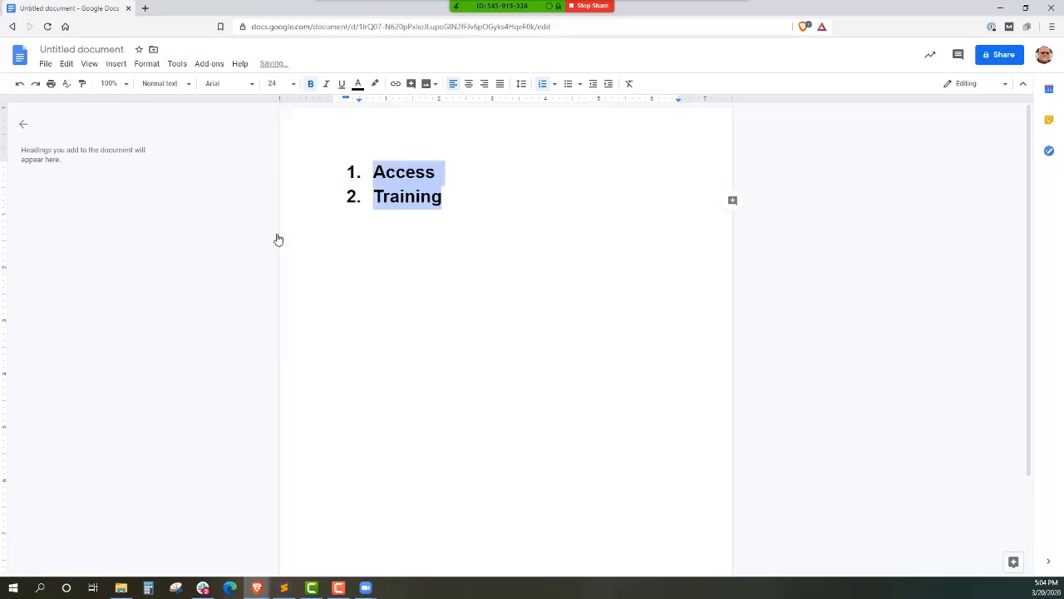
left_click(510, 229)
left_click(500, 198)
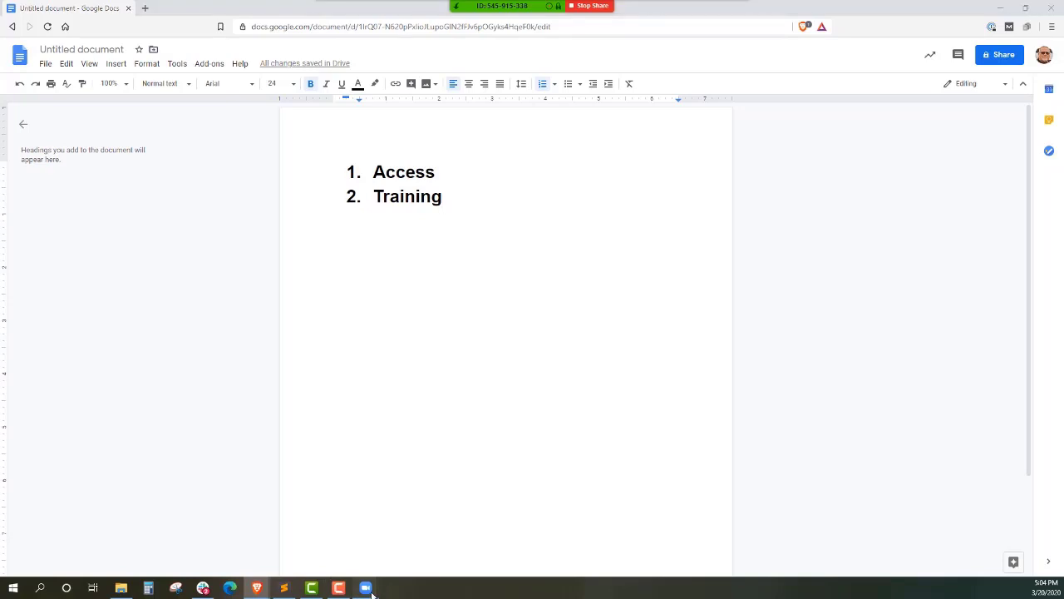
Reveal the Zoom meeting controls and view the screens and windows available for a new share, keeping the current share
mouse_move(371, 592)
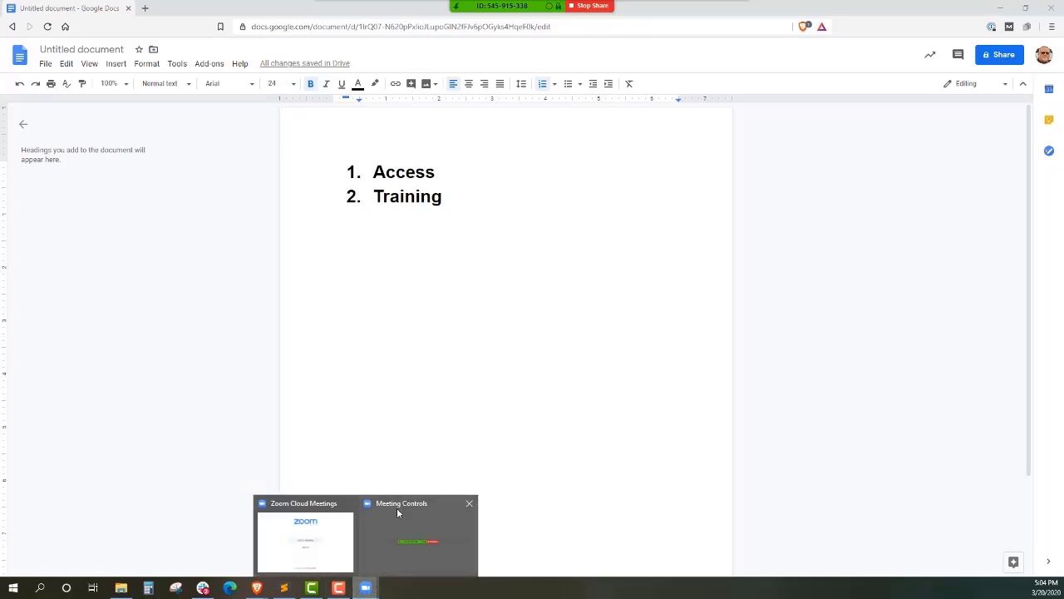
left_click(399, 511)
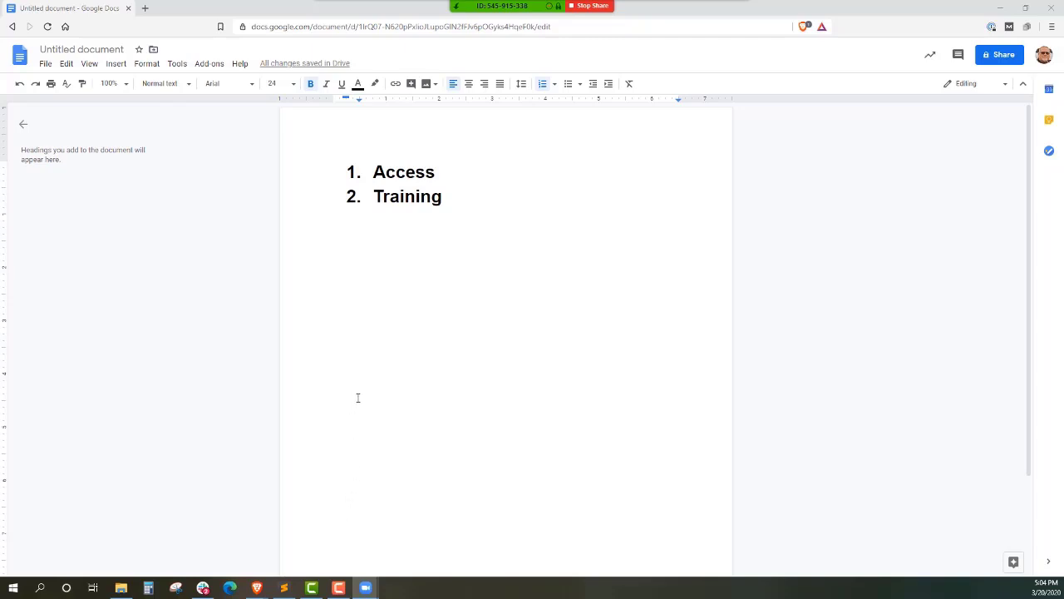
mouse_move(541, 15)
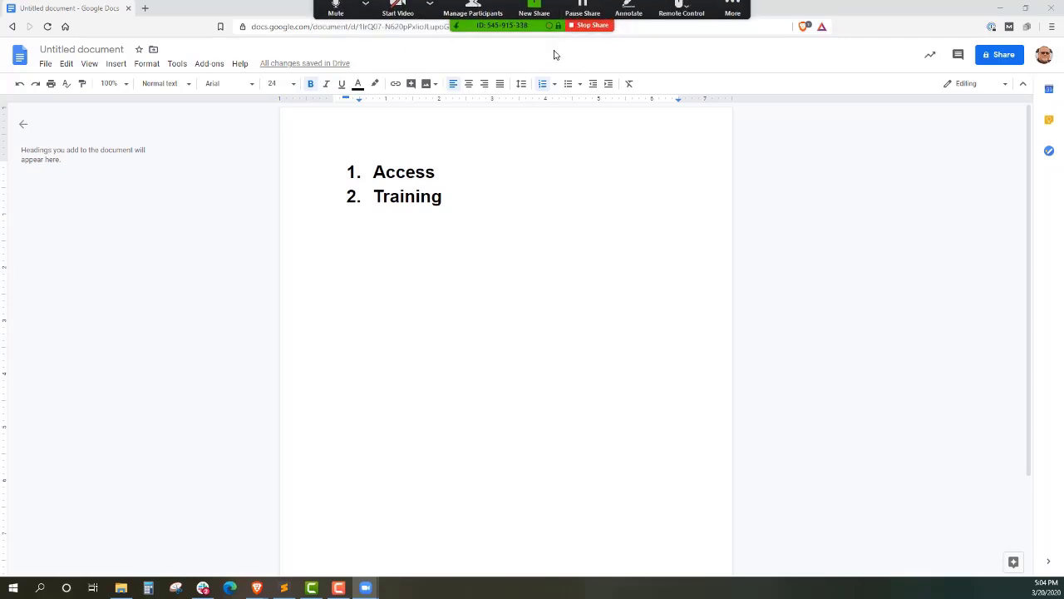
left_click(535, 14)
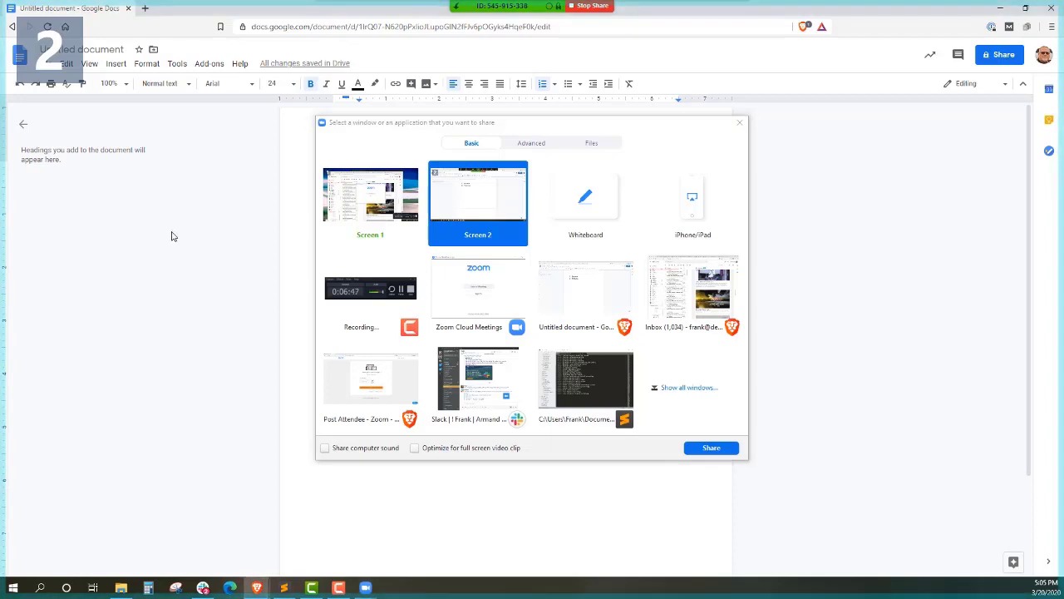
left_click(742, 126)
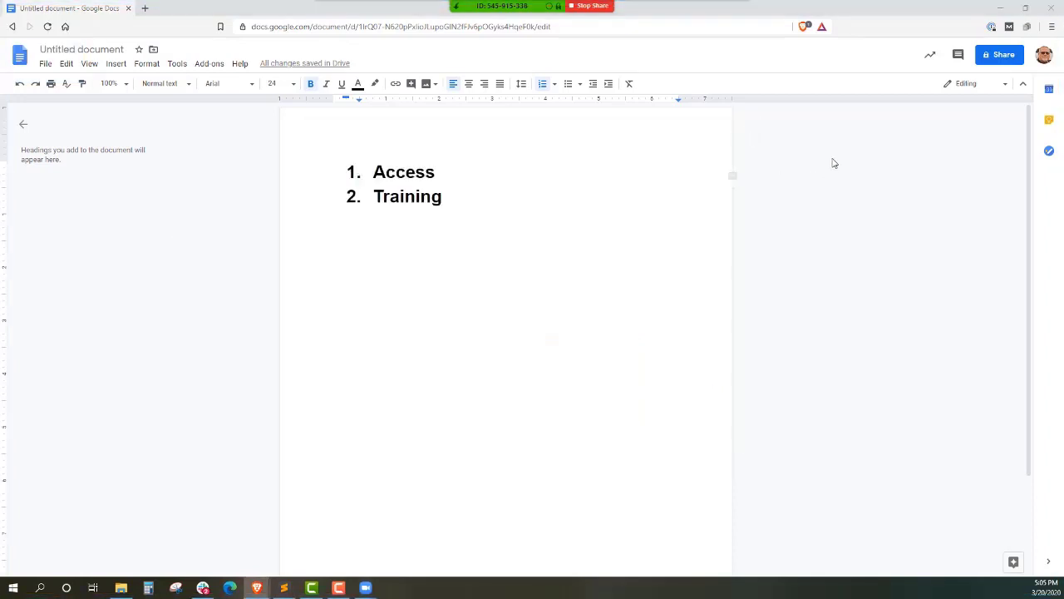
Restore the browser window with the untitled document to its smaller, non-maximized size
left_click(1025, 7)
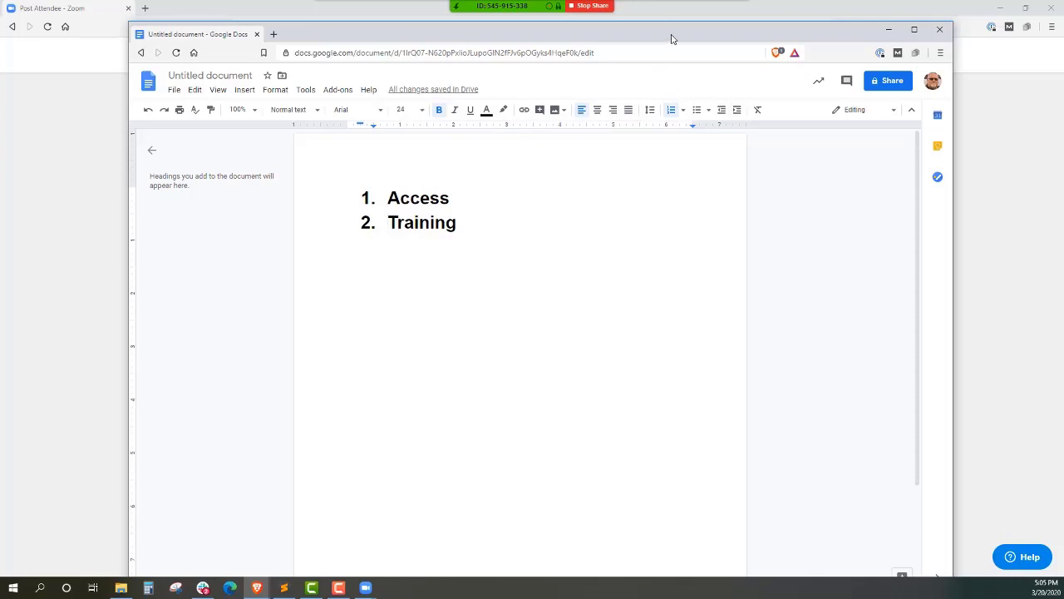
Move the untitled document window slightly upward and share only that window, briefly maximizing and restoring it
left_click_drag(670, 40, 667, 28)
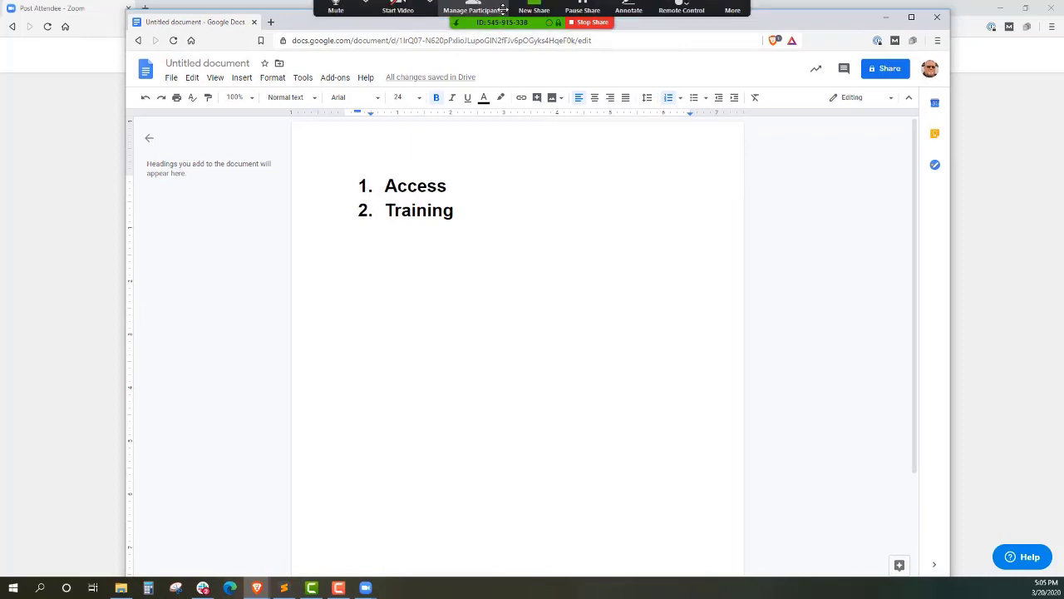
left_click(535, 17)
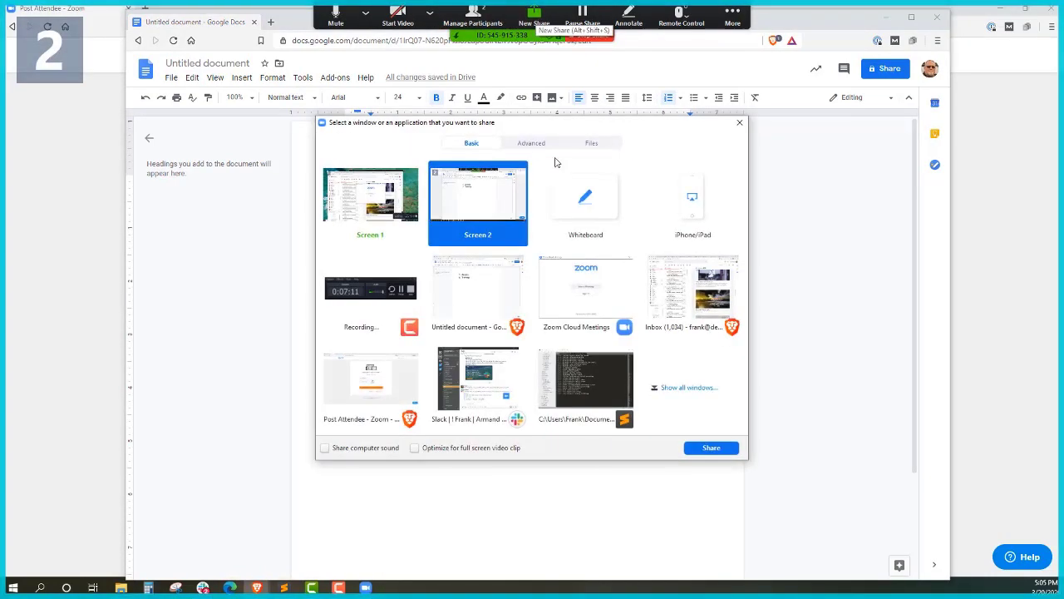
left_click(484, 290)
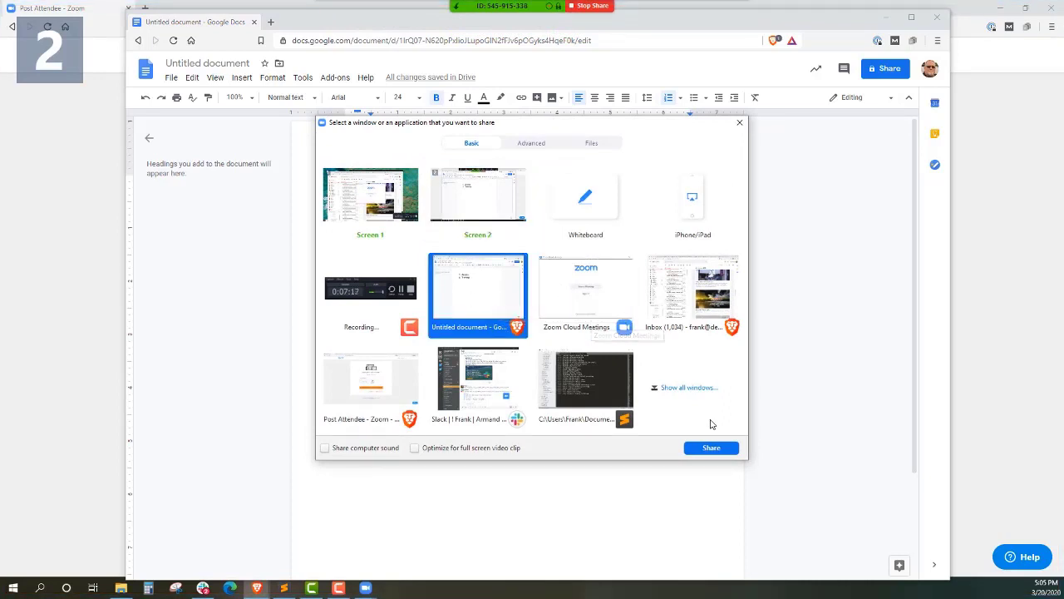
left_click(715, 449)
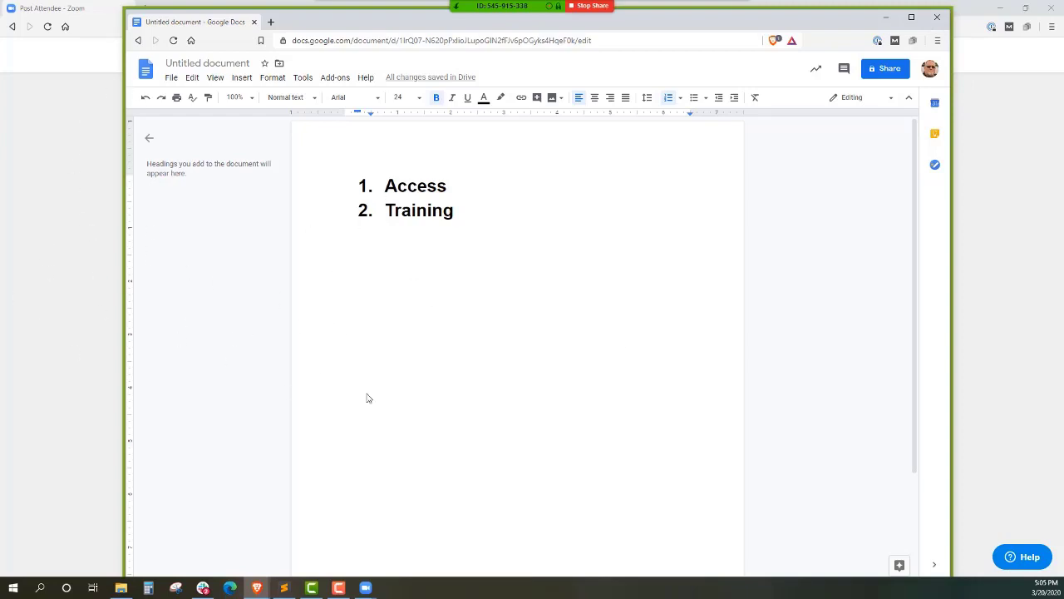
left_click(911, 18)
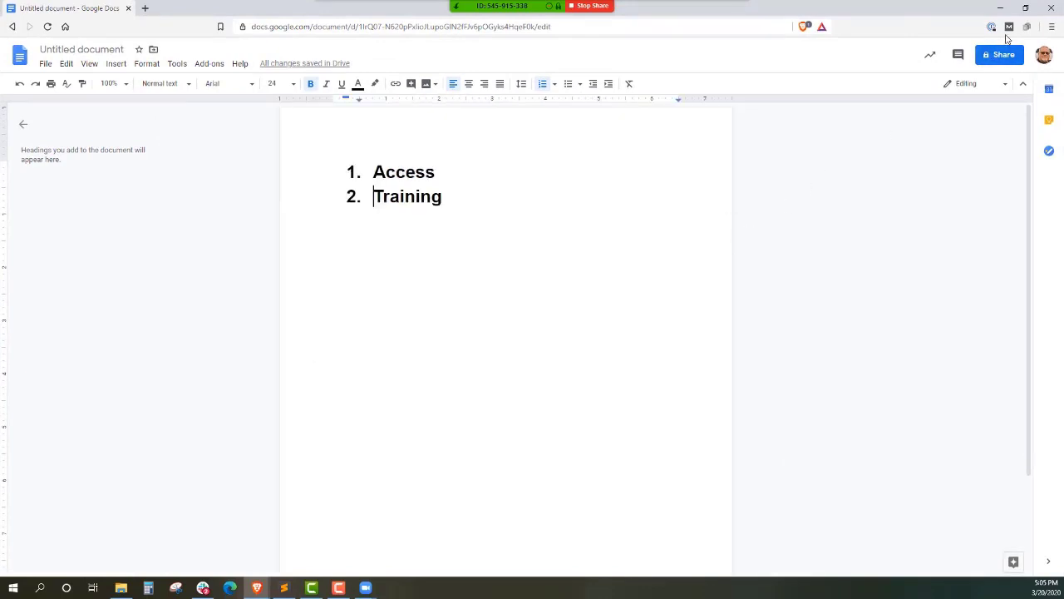
left_click(1028, 8)
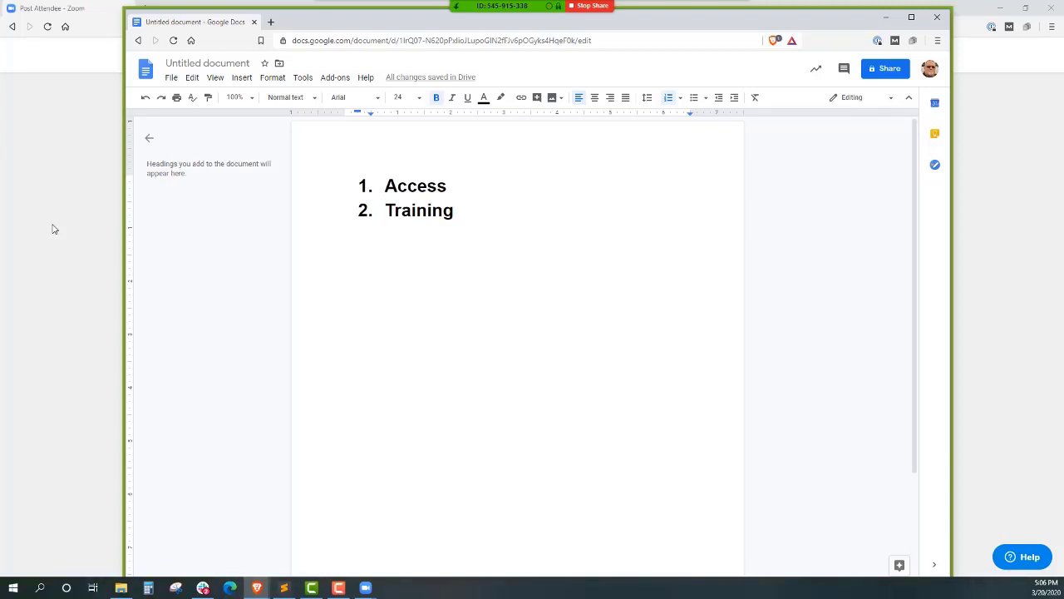
Try to share an iPhone/iPad screen as a new share and dismiss the plugin installation
mouse_move(490, 6)
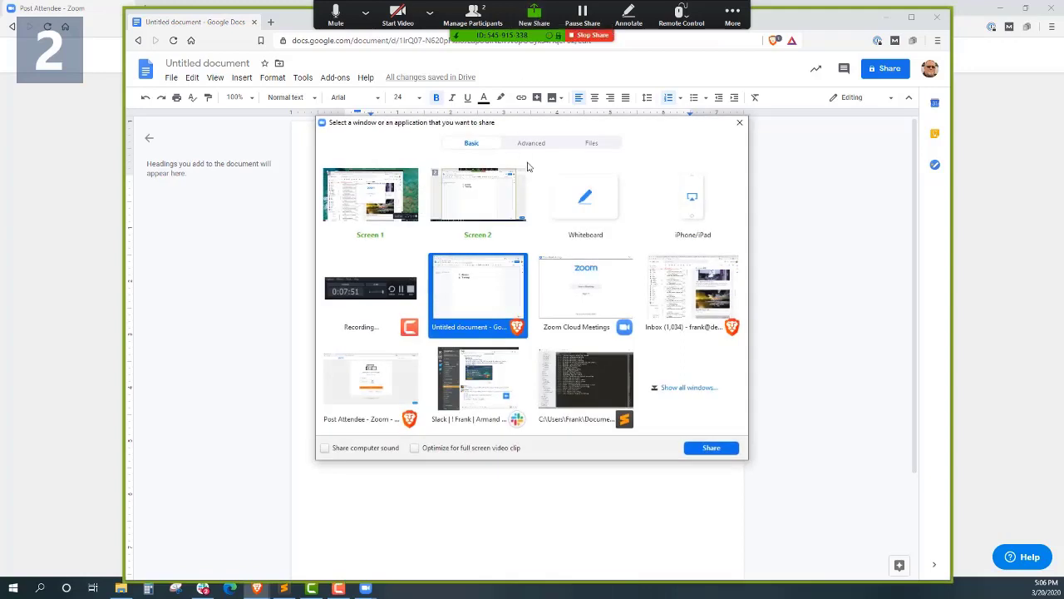
left_click(697, 204)
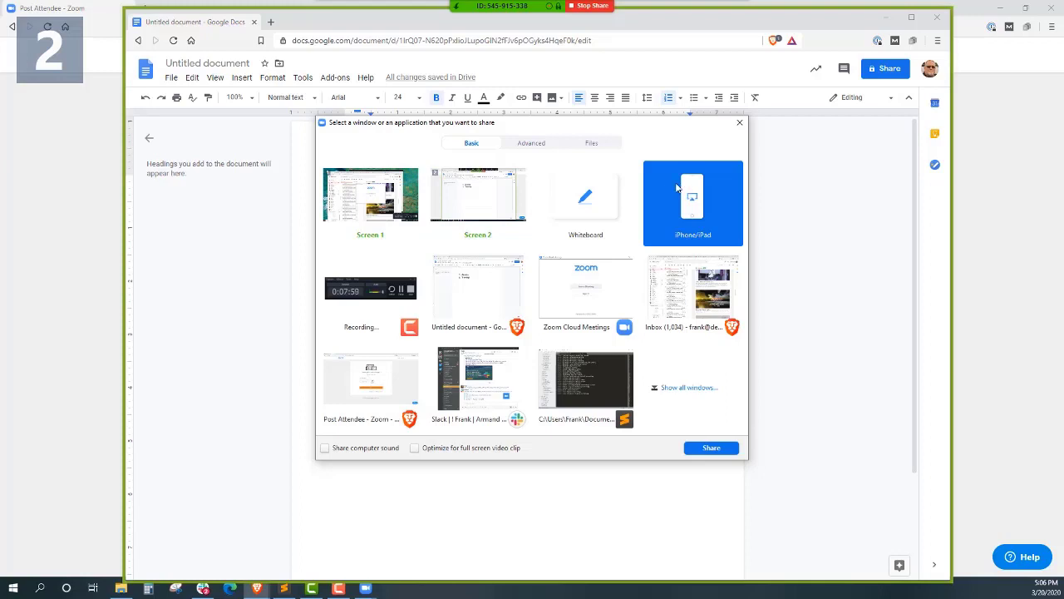
left_click(728, 449)
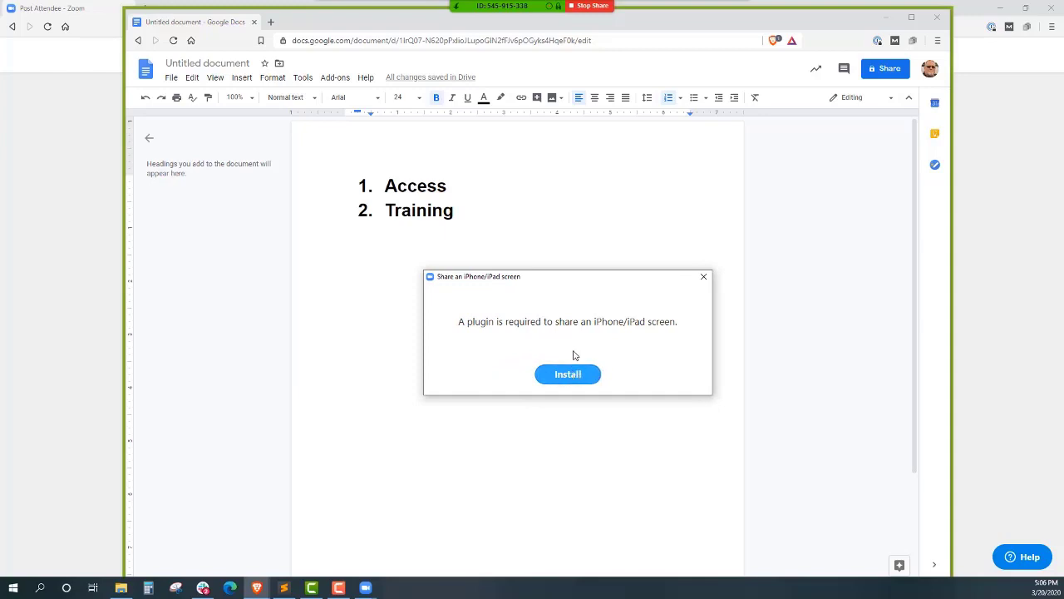
left_click(571, 381)
left_click(705, 277)
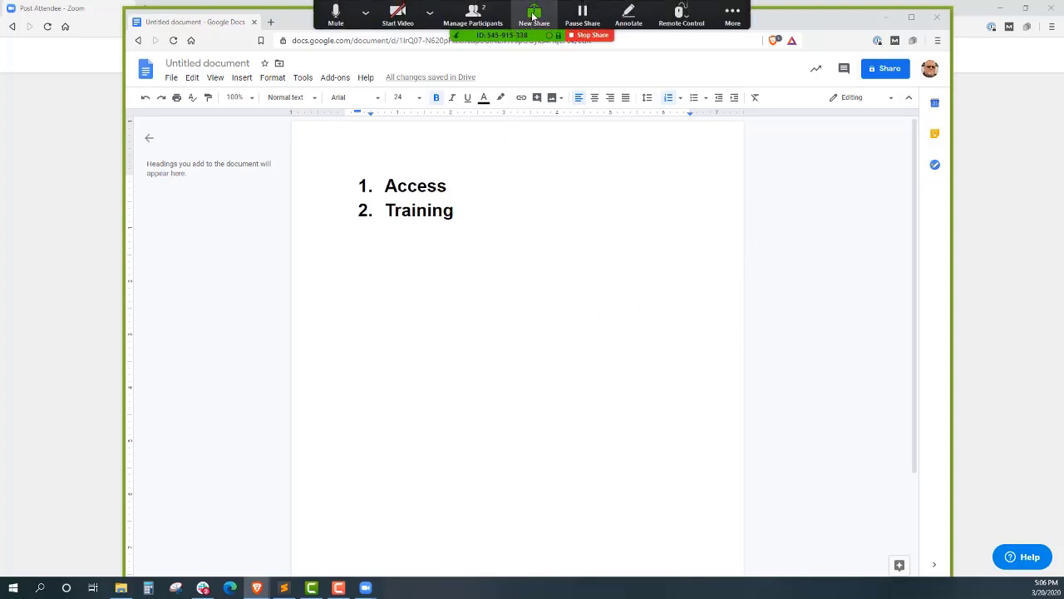
Open the options for a new share, try the computer sound and full-screen video clip settings, and bring up the Downloads folder
left_click(533, 14)
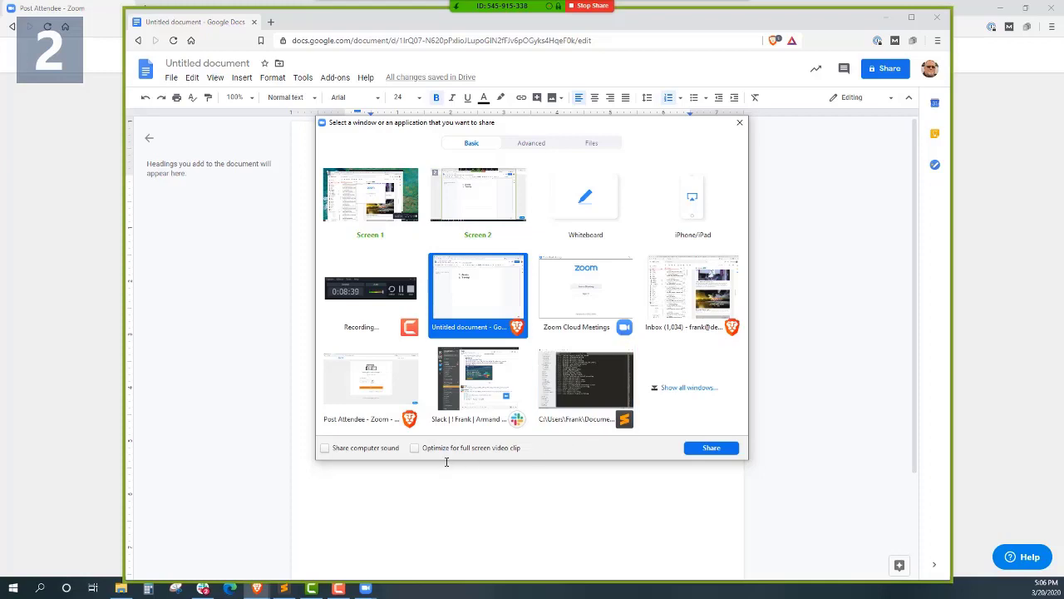
left_click(325, 448)
left_click(121, 589)
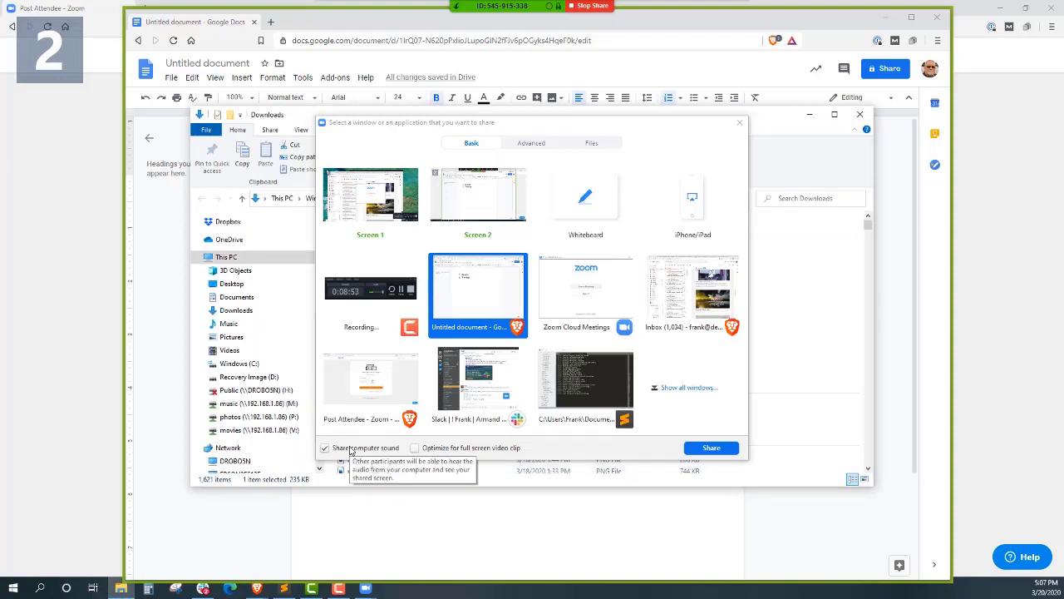
left_click(415, 449)
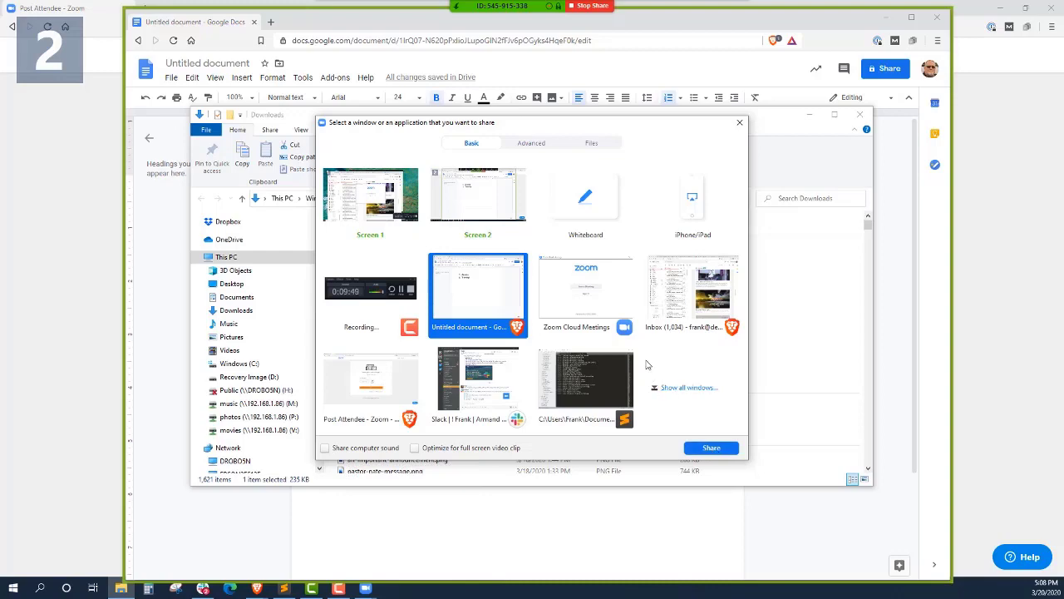
Share a whiteboard and draw two vertical and two horizontal freehand lines crossing each other like intersecting streets
left_click(599, 201)
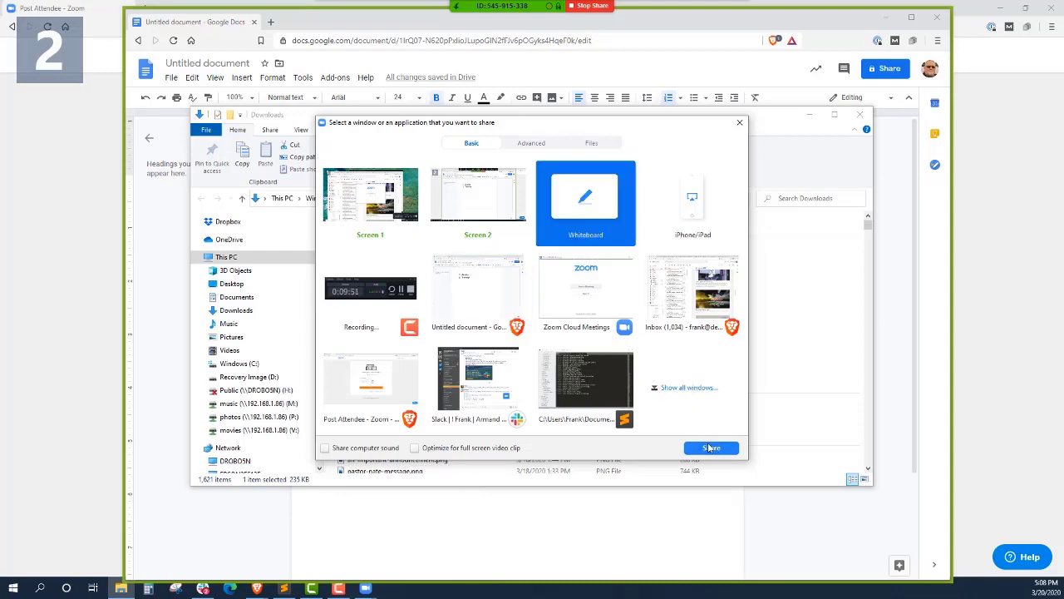
left_click(706, 449)
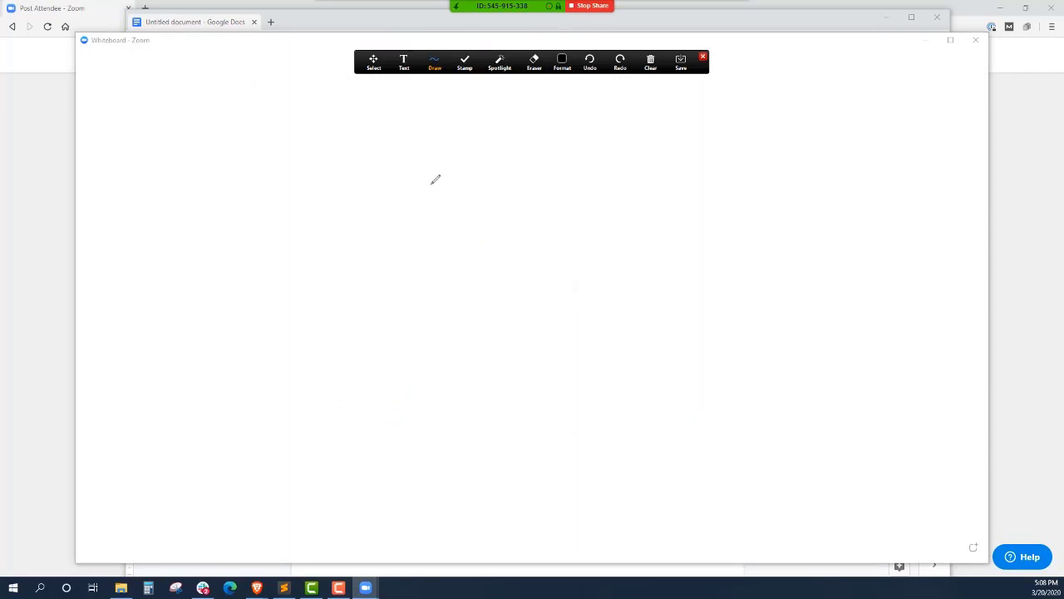
left_click_drag(437, 194, 453, 389)
left_click_drag(497, 174, 537, 405)
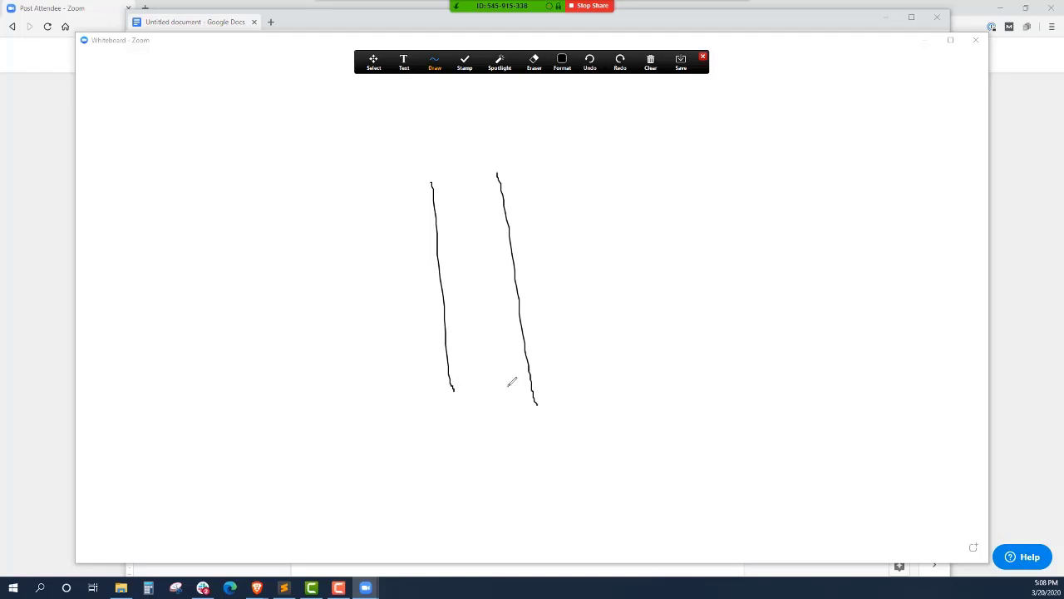
left_click_drag(276, 273, 703, 250)
left_click_drag(294, 333, 705, 339)
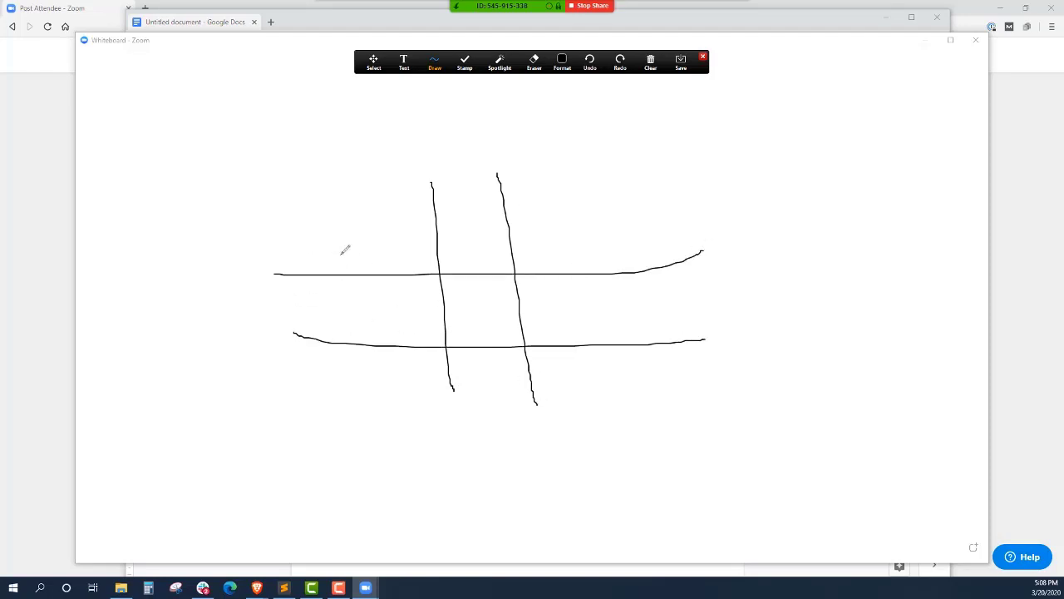
Add the text "hulman" between the horizontal lines and "25th Street" between the vertical lines on the whiteboard
left_click(404, 63)
left_click(331, 316)
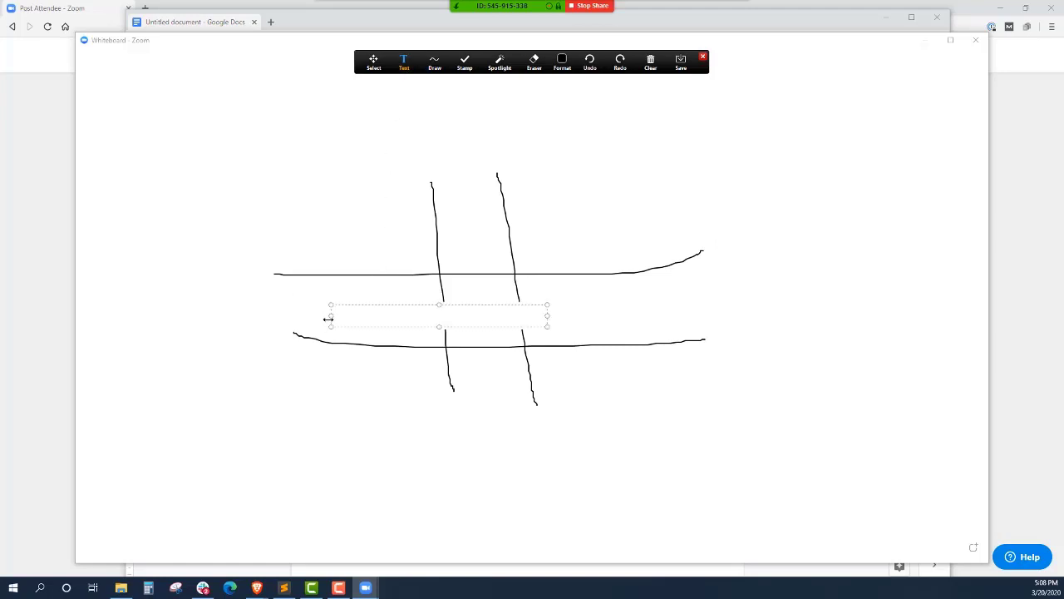
type("hulman")
left_click(458, 180)
left_click(459, 220)
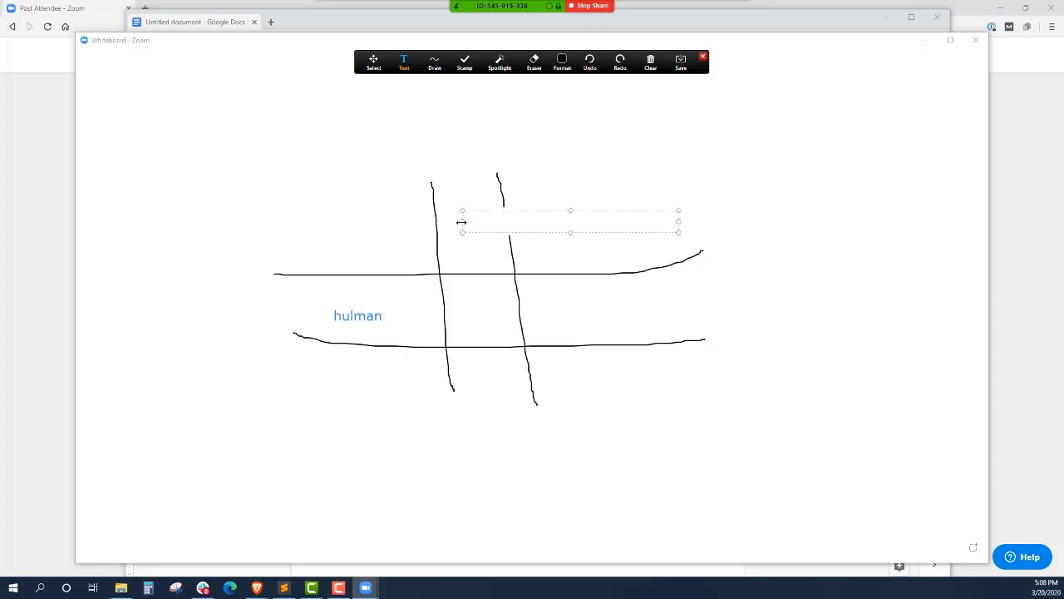
type("25th Street")
left_click(535, 150)
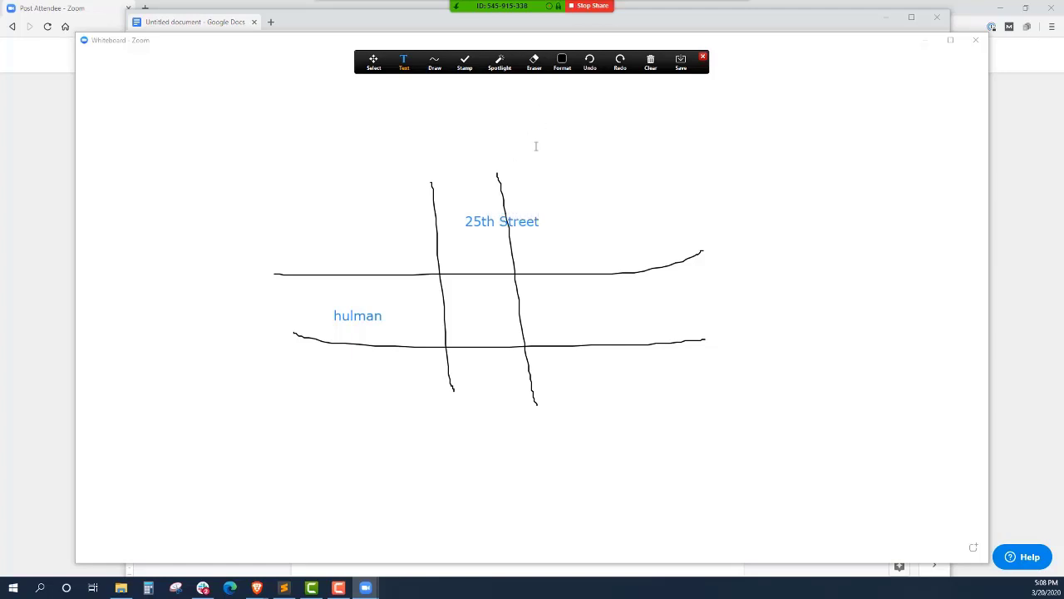
Erase the upper horizontal line and both vertical lines, leaving the lower horizontal line and the text labels
left_click(535, 64)
left_click(669, 264)
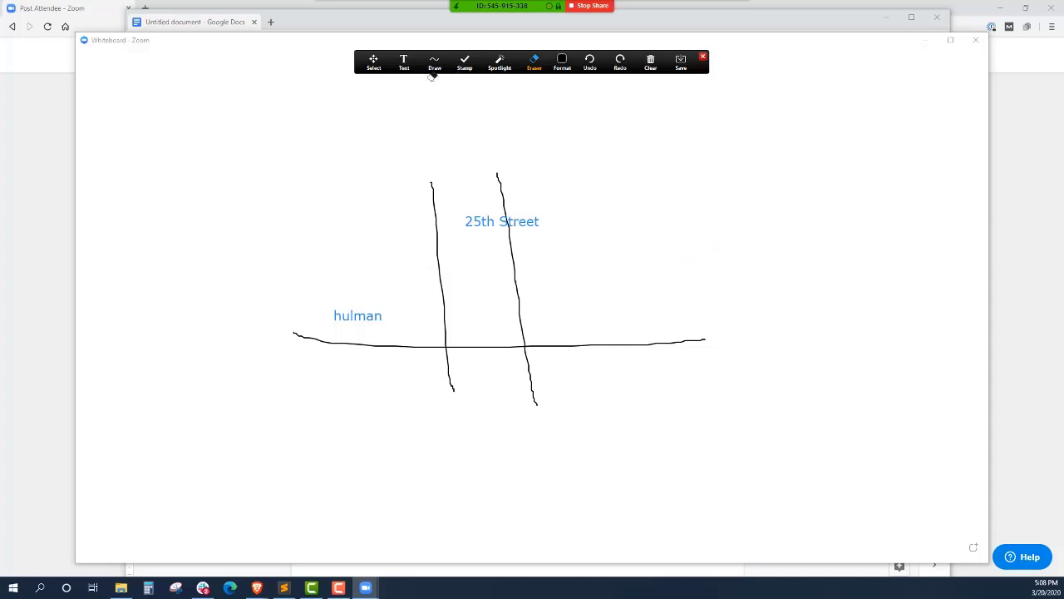
left_click_drag(288, 257, 663, 249)
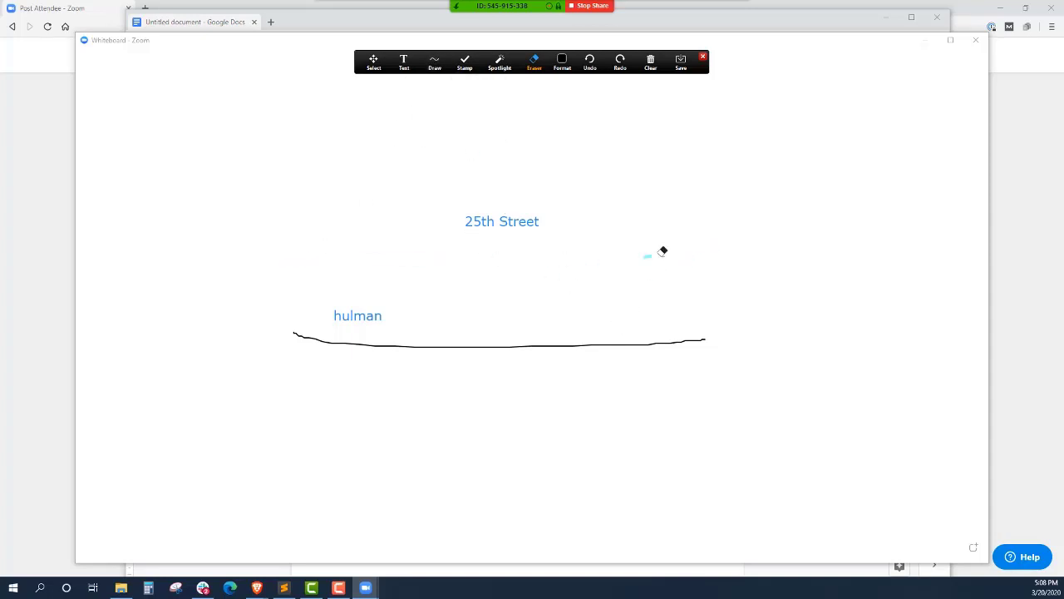
Draw a straight horizontal line above the "hulman" label and two straight vertical lines on either side of "25th Street"
mouse_move(437, 75)
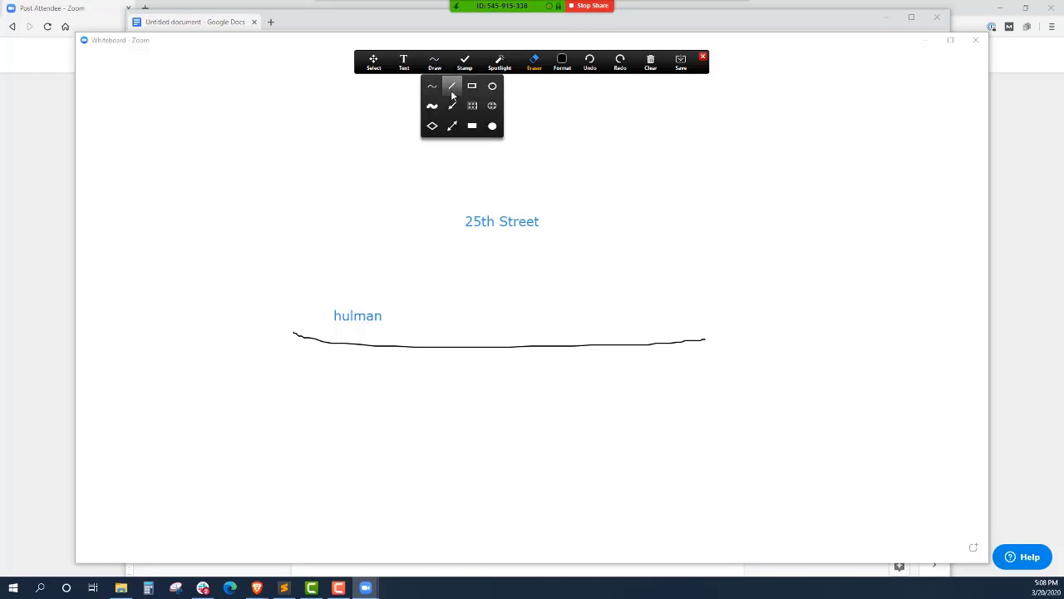
left_click(452, 86)
mouse_move(264, 266)
left_mouse_down()
mouse_move(774, 252)
mouse_move(790, 270)
left_mouse_up()
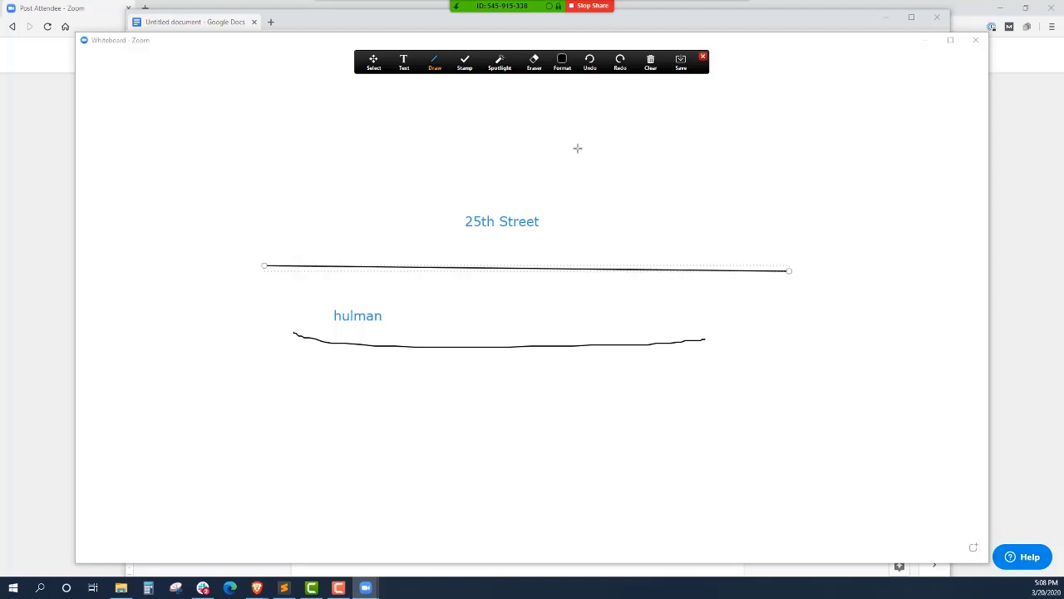
mouse_move(577, 147)
left_mouse_down()
mouse_move(605, 436)
mouse_move(565, 477)
mouse_move(583, 480)
left_mouse_up()
mouse_move(454, 160)
left_mouse_down()
mouse_move(474, 510)
mouse_move(454, 504)
mouse_move(459, 486)
left_mouse_up()
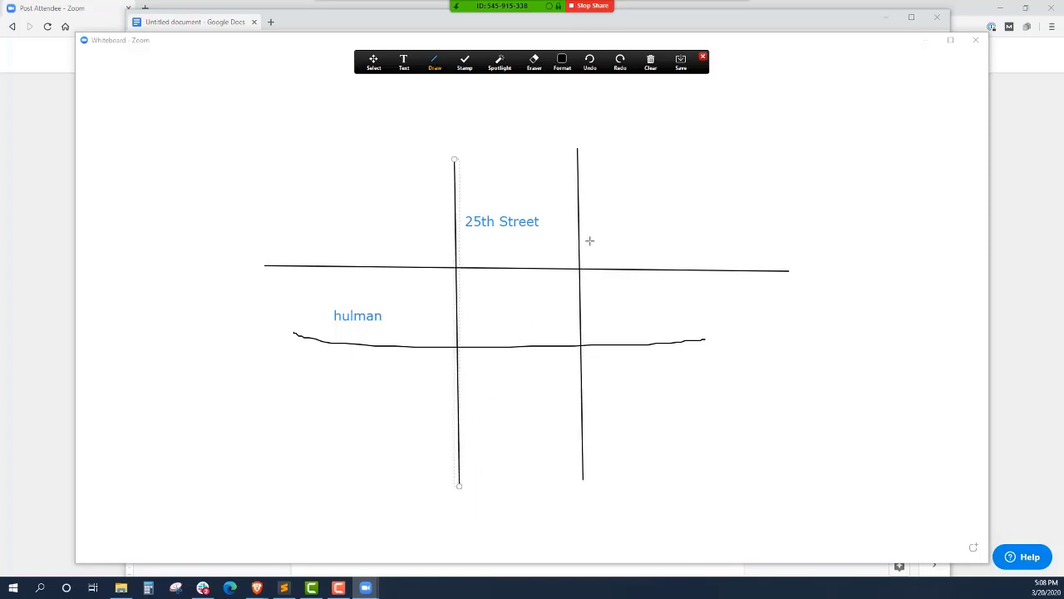
Move the "25th Street" label between the horizontal lines east of the crossing, and "hulman" between the vertical lines north of it
left_click(434, 65)
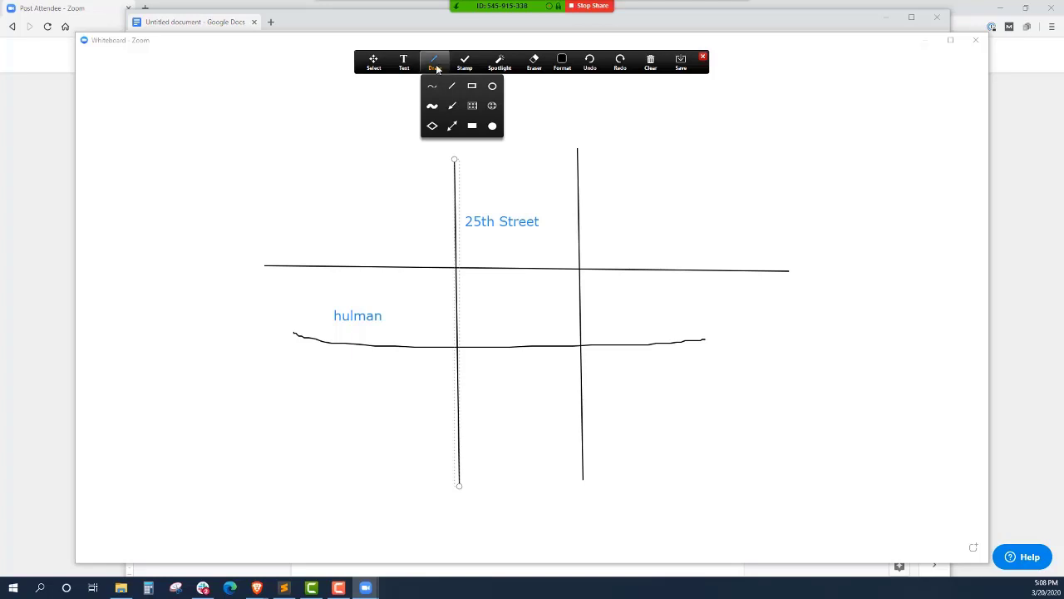
left_click(373, 61)
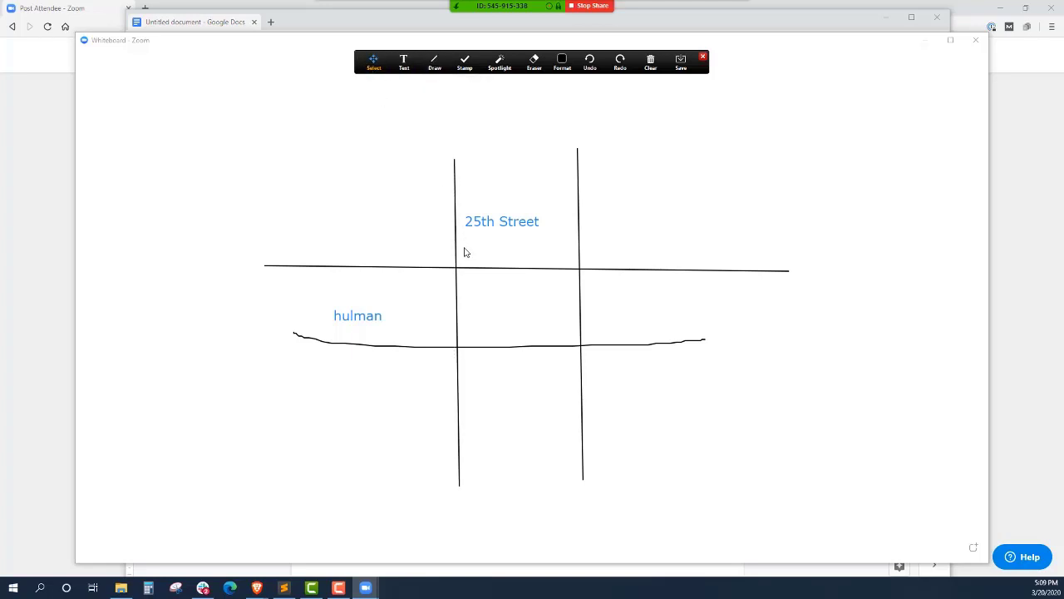
left_click_drag(457, 248, 653, 308)
left_click(384, 317)
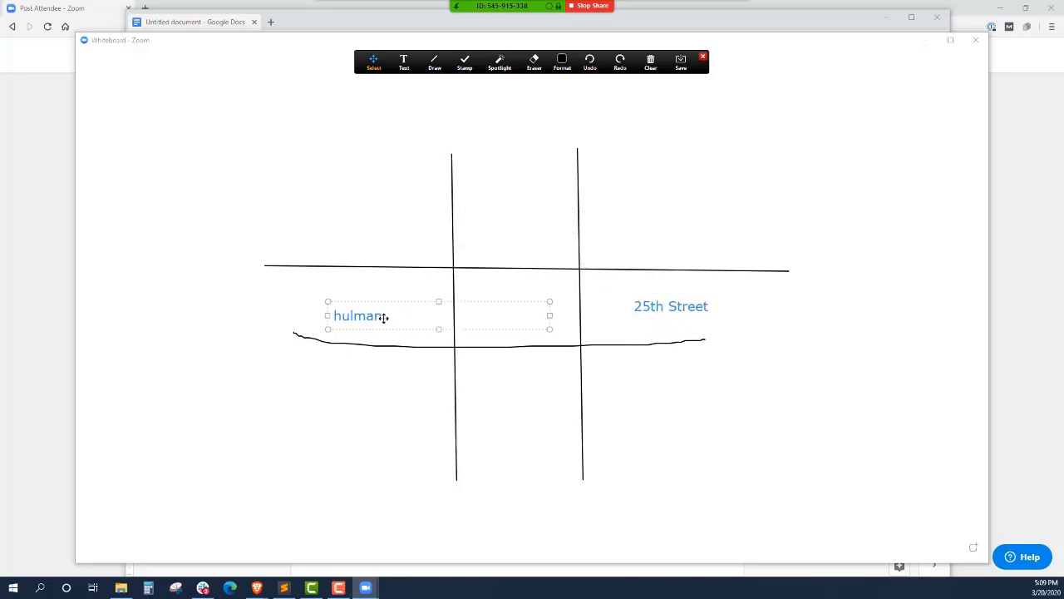
left_click_drag(384, 317, 528, 193)
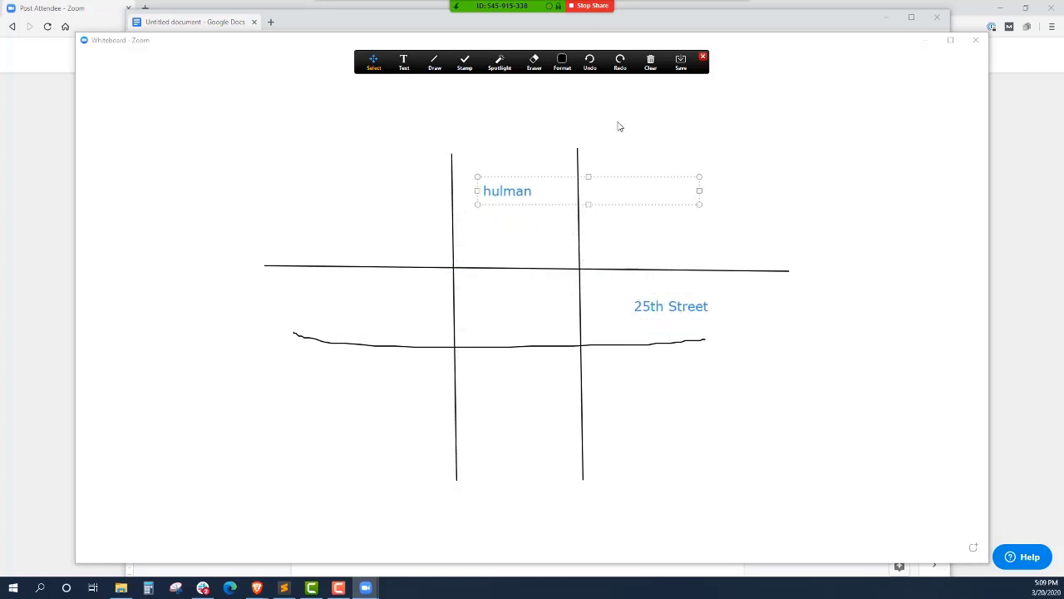
Stamp a check mark just below the straight horizontal line, west of the crossing
mouse_move(470, 65)
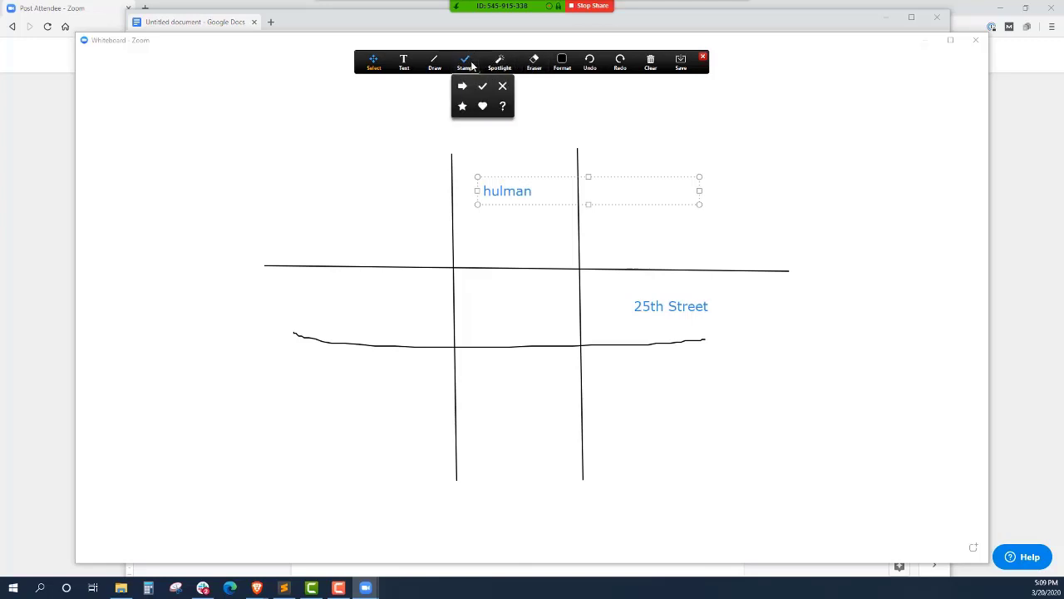
left_click(483, 88)
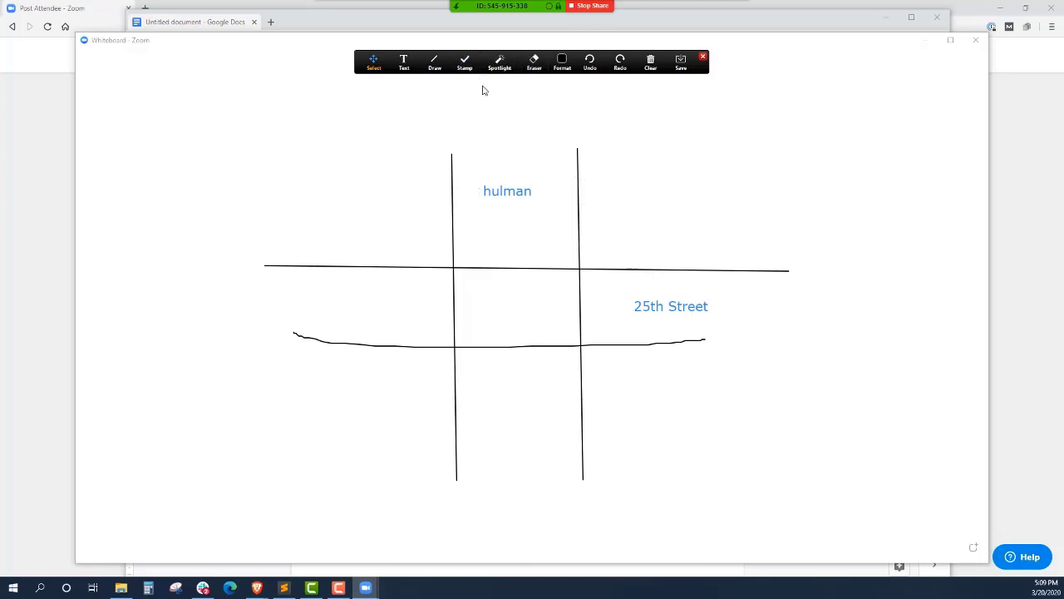
left_click(400, 284)
Clear all drawings from the whiteboard and close it
left_click(650, 65)
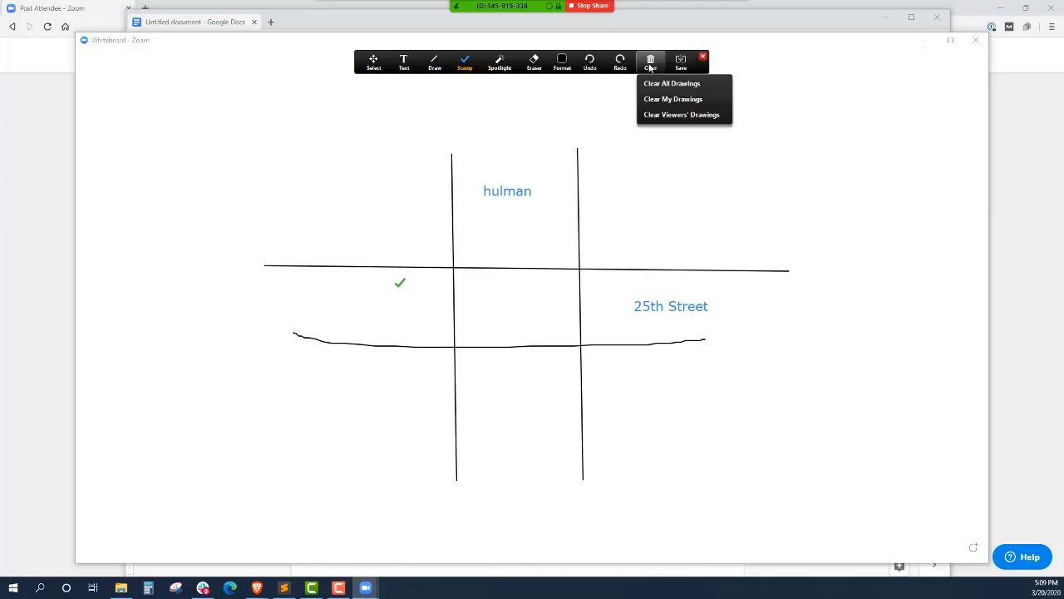
left_click(664, 87)
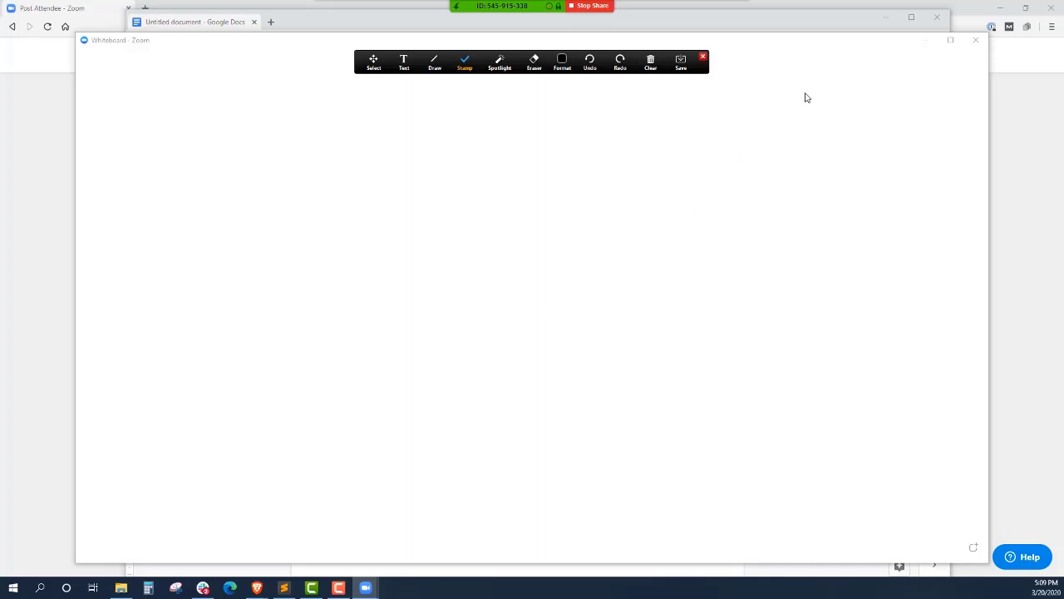
left_click(971, 42)
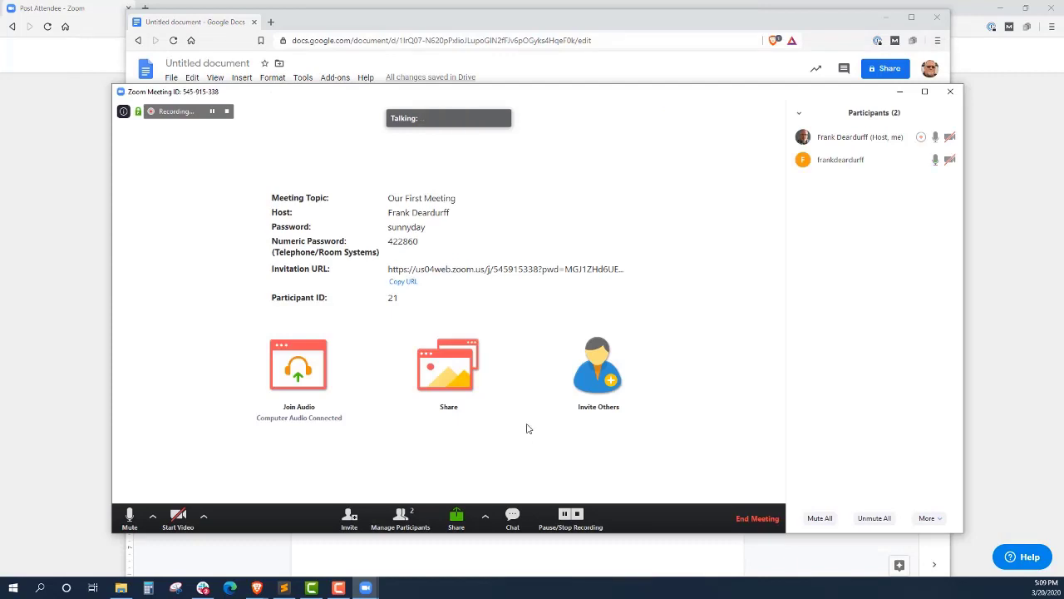
Share Screen 2 with the meeting participants
left_click(457, 513)
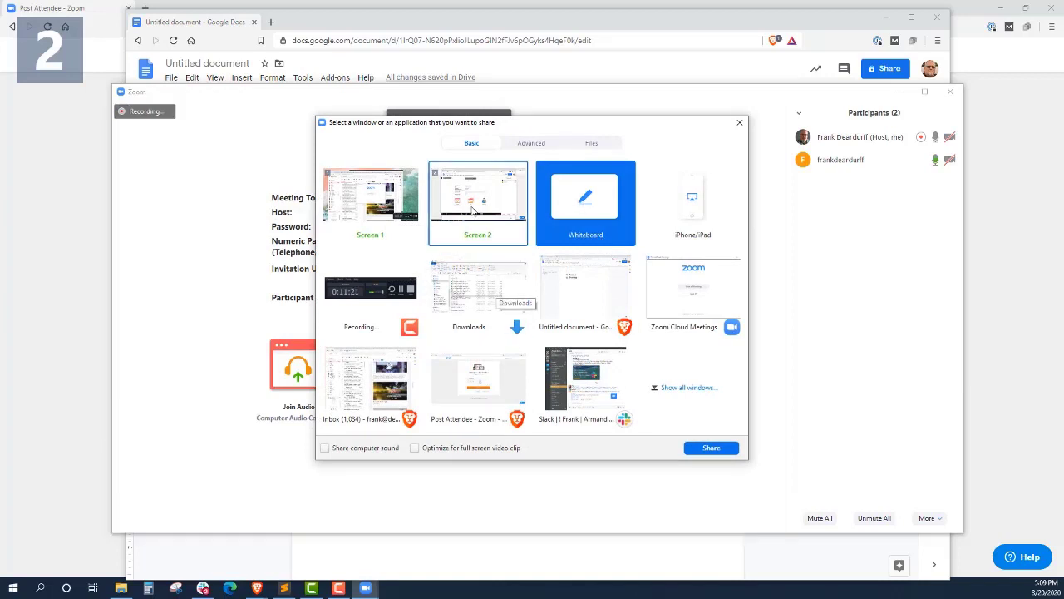
left_click(471, 201)
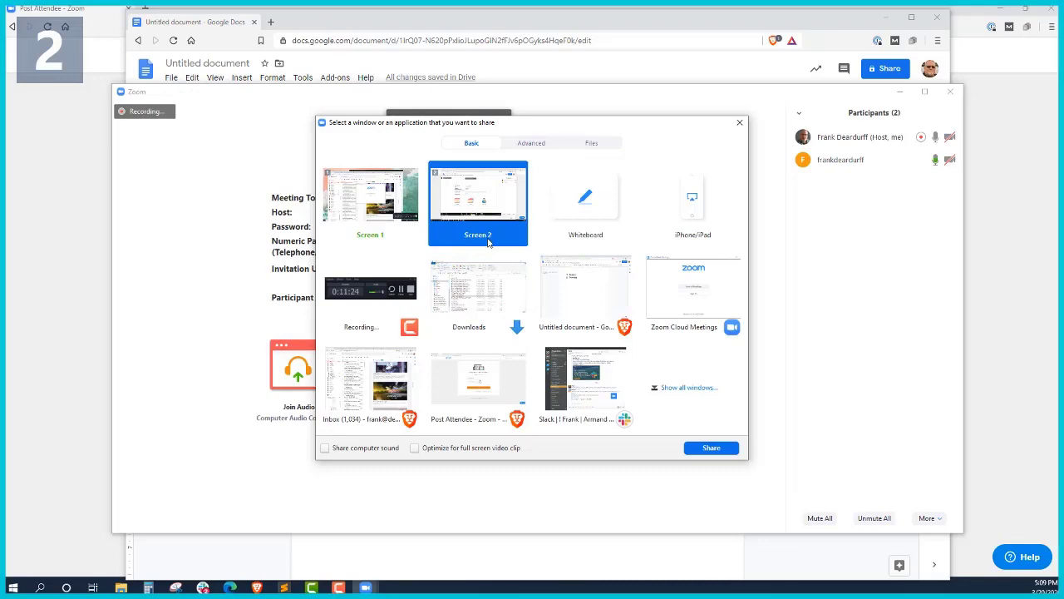
left_click(711, 448)
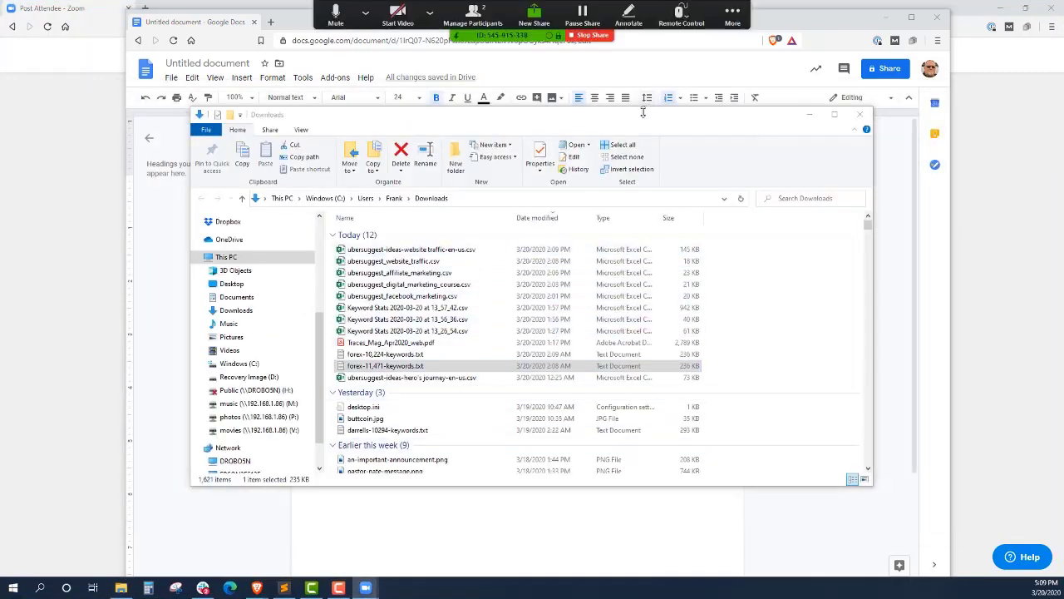
Minimize the Downloads window and move the Google Docs browser window slightly up and to the left
left_click(810, 115)
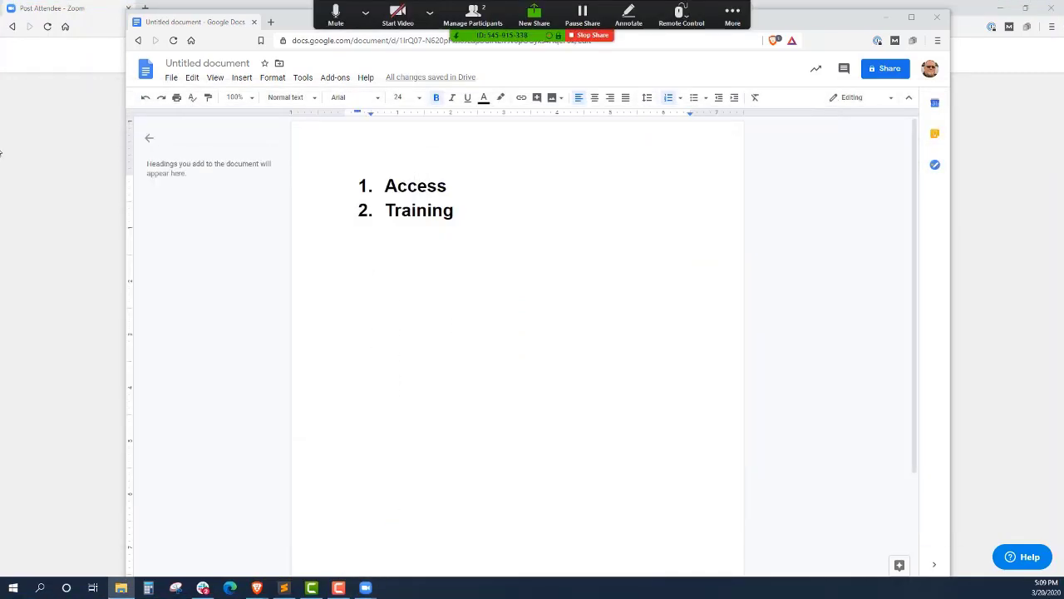
left_click_drag(792, 25, 757, 15)
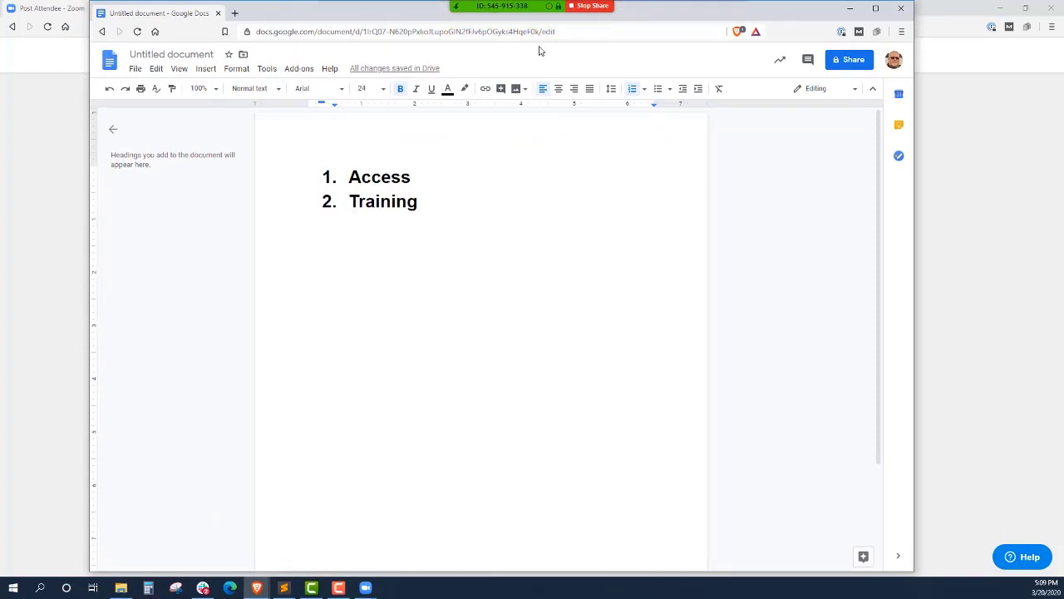
Pause the screen share and resume it
mouse_move(536, 9)
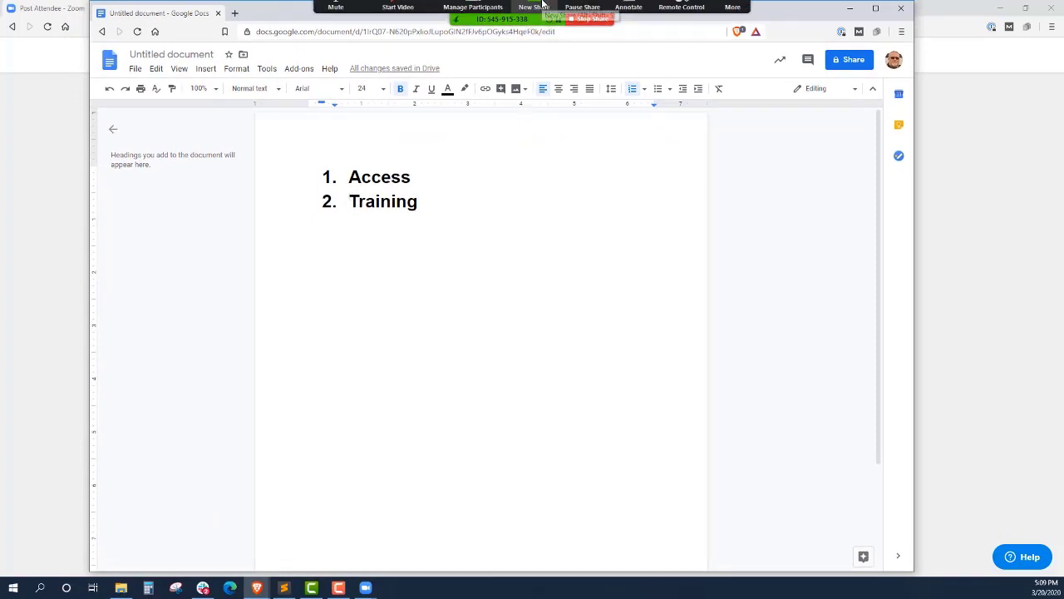
left_click(585, 17)
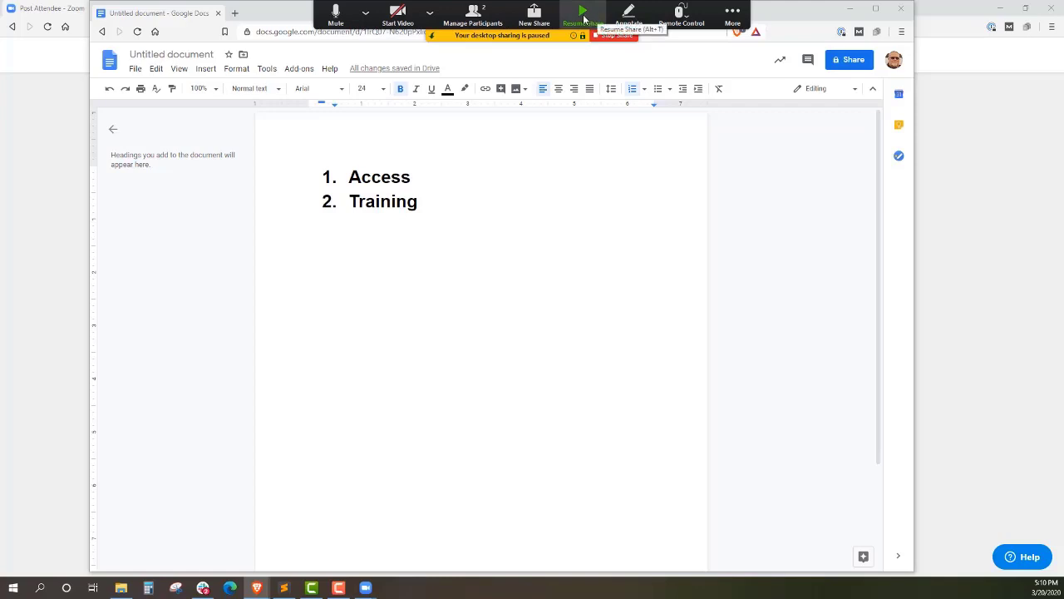
left_click(585, 17)
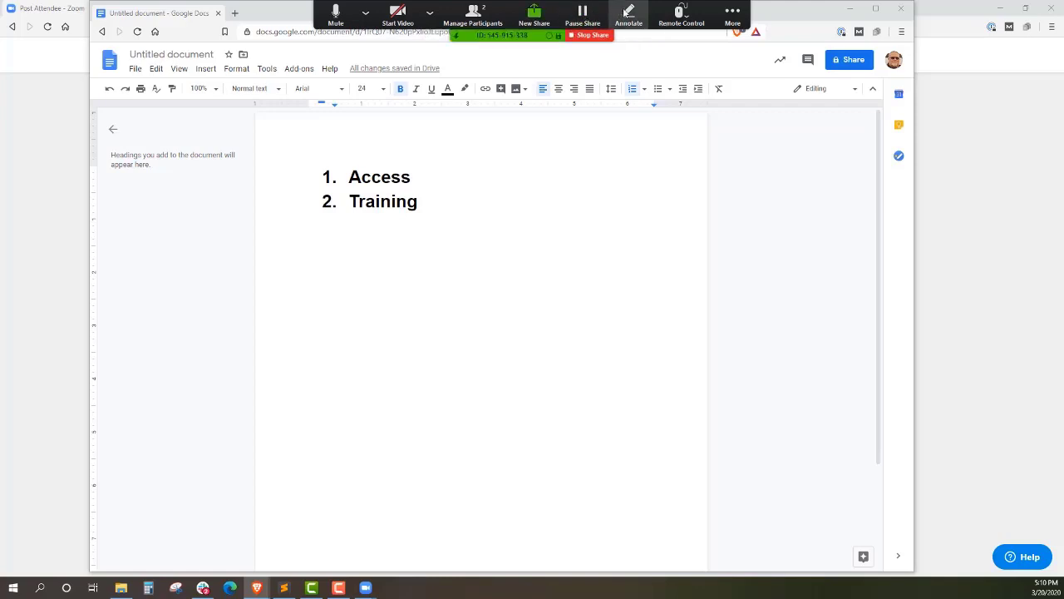
Annotate the shared document with a freehand curve beside "Training" and a loop around the Access and Training list
left_click(628, 14)
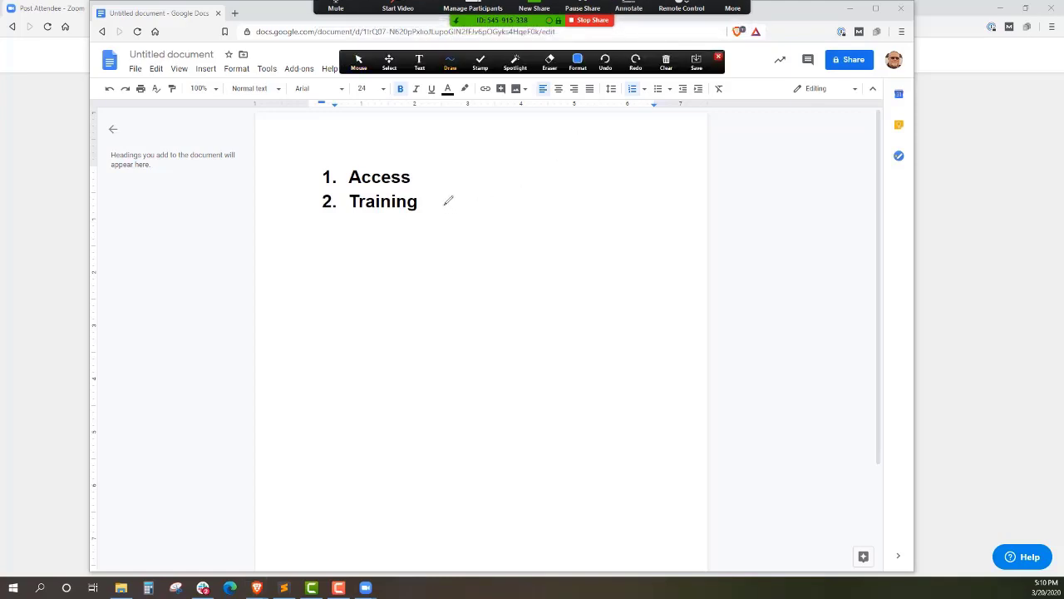
mouse_move(443, 203)
left_mouse_down()
mouse_move(477, 218)
mouse_move(486, 264)
left_mouse_up()
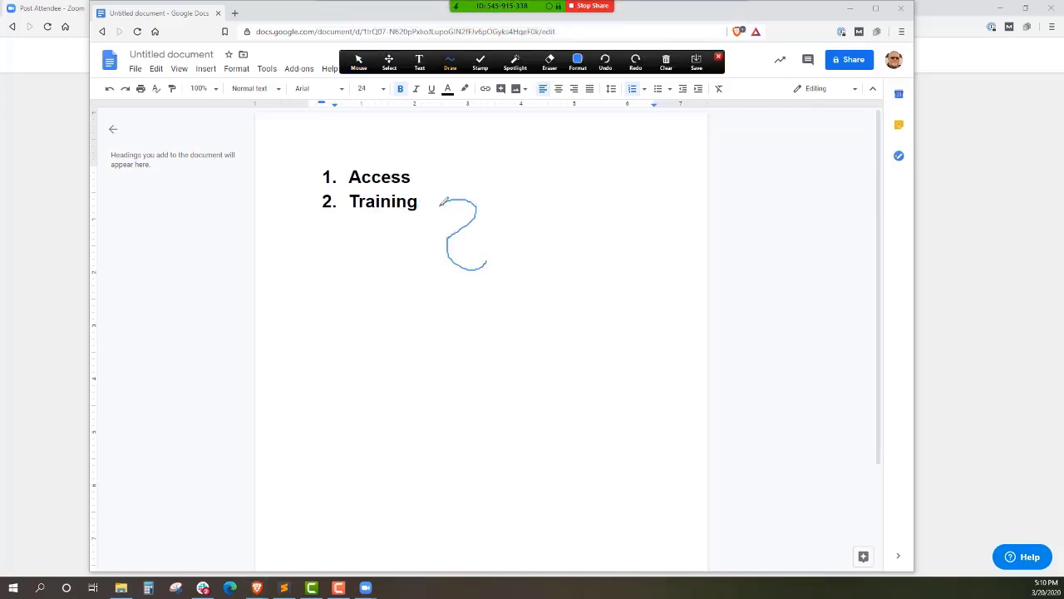
mouse_move(441, 204)
left_mouse_down()
mouse_move(282, 203)
mouse_move(408, 155)
mouse_move(432, 196)
left_mouse_up()
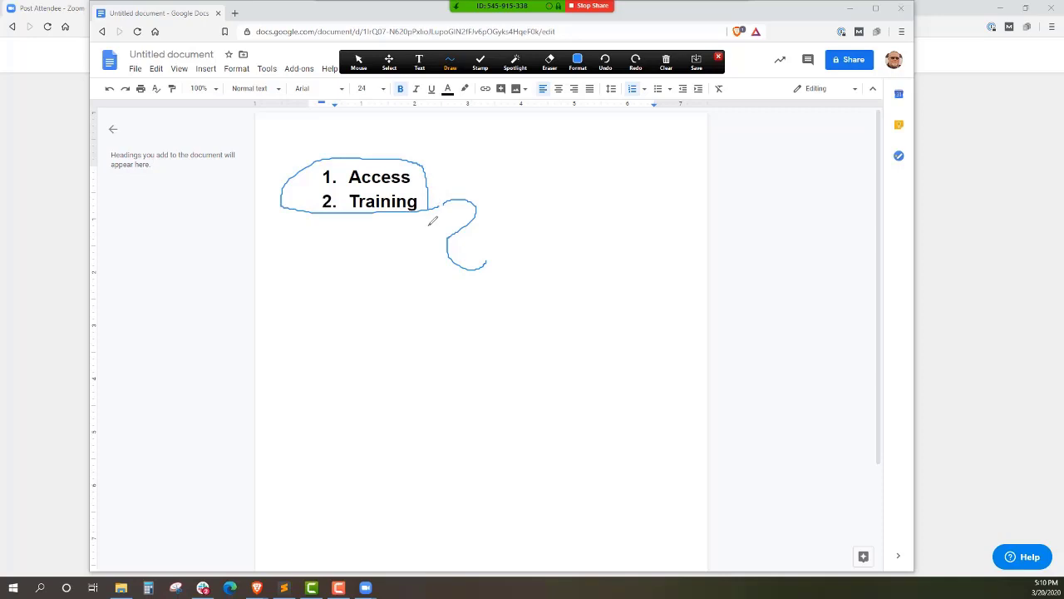
Undo both freehand annotation strokes on the shared document and close the annotation tools
left_click(449, 62)
left_click(666, 61)
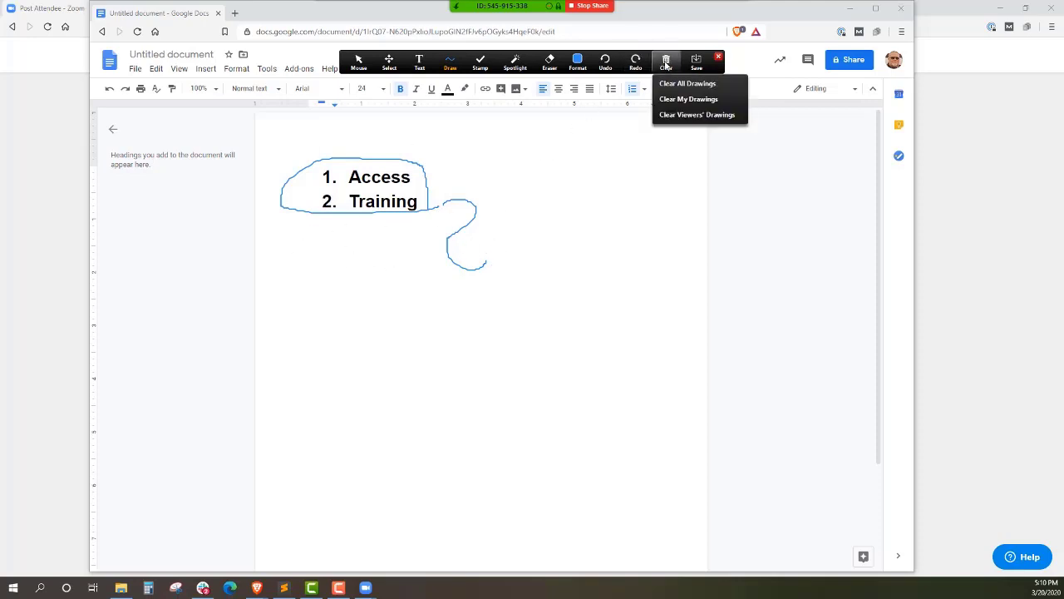
left_click(605, 62)
left_click(606, 62)
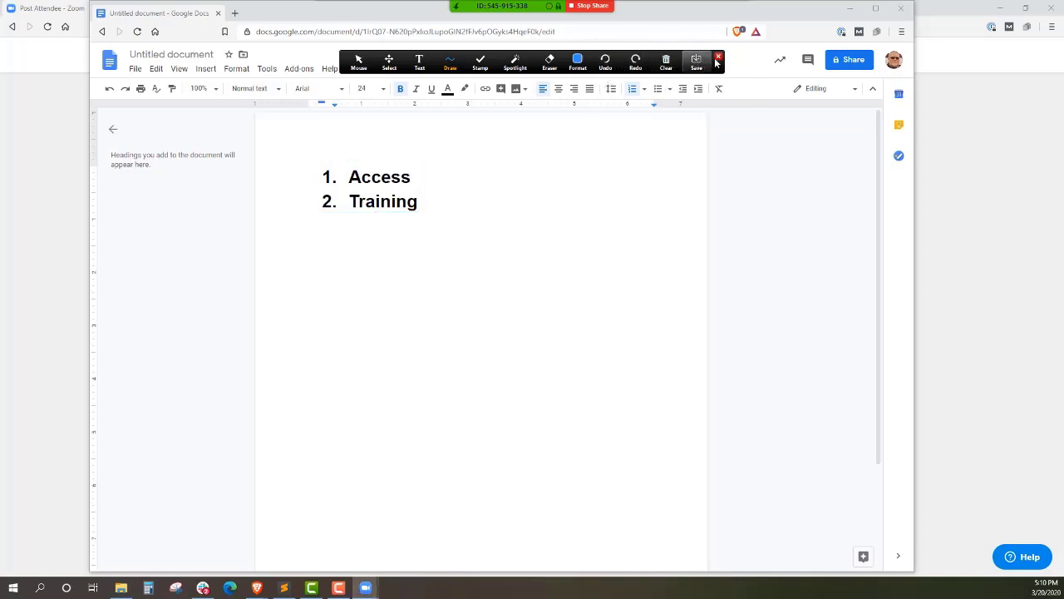
left_click(719, 59)
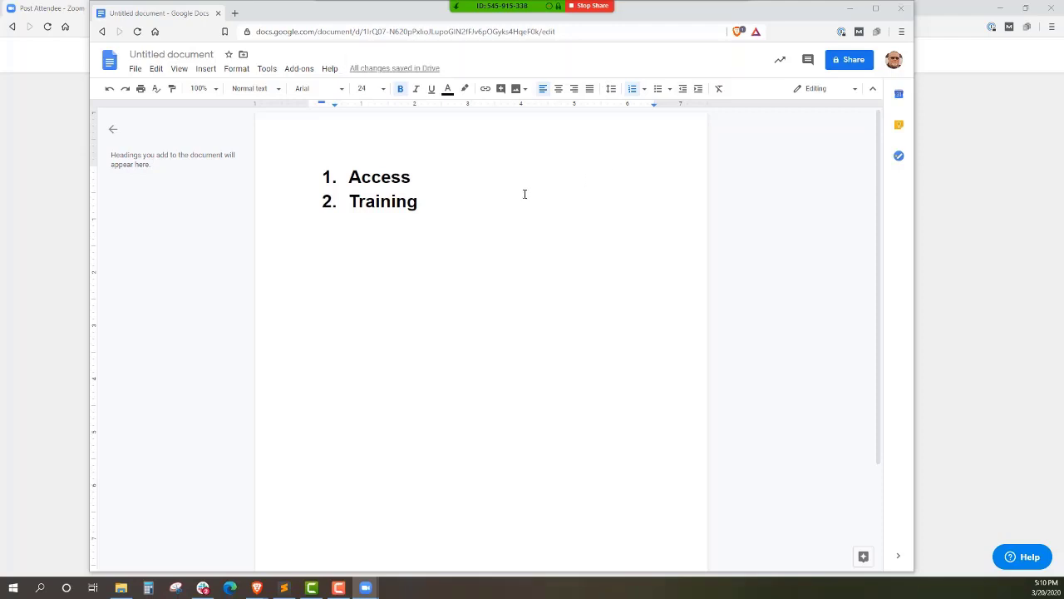
left_click_drag(370, 204, 391, 208)
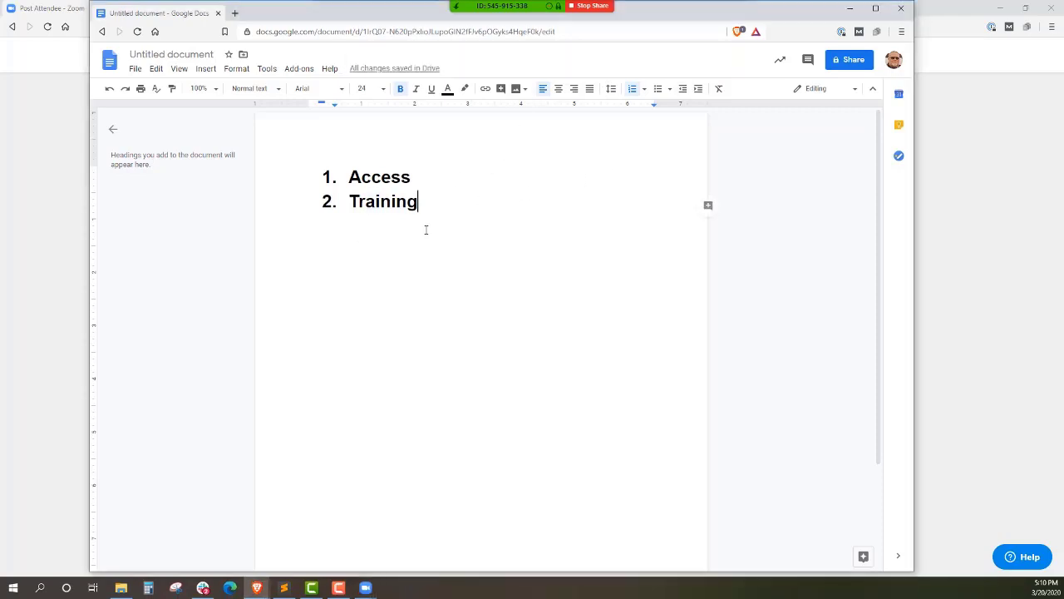
double_click(427, 230)
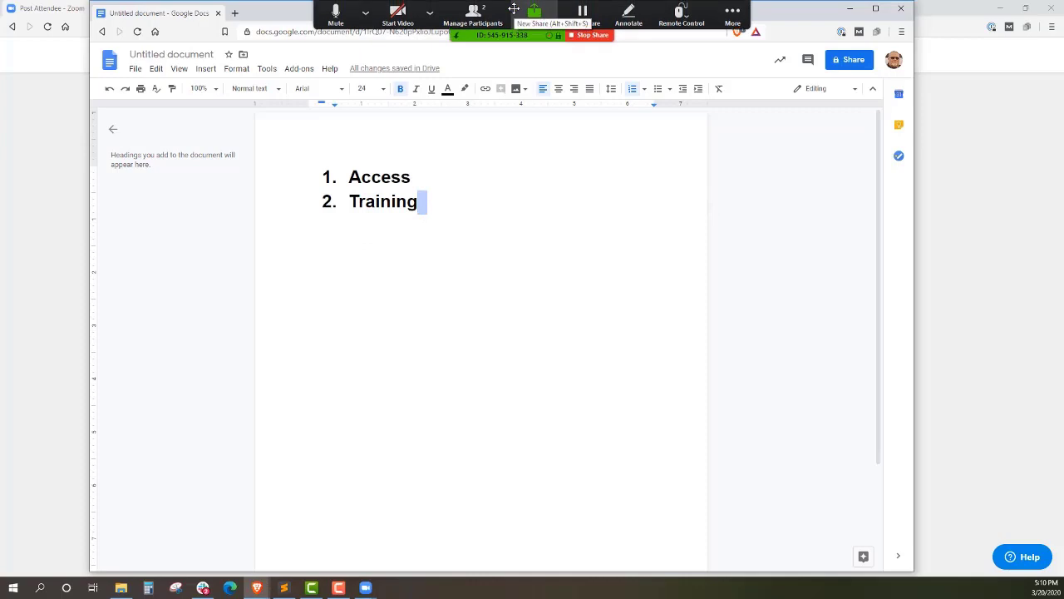
Review the additional meeting options available during sharing, and the microphone and speaker choices
left_click(729, 20)
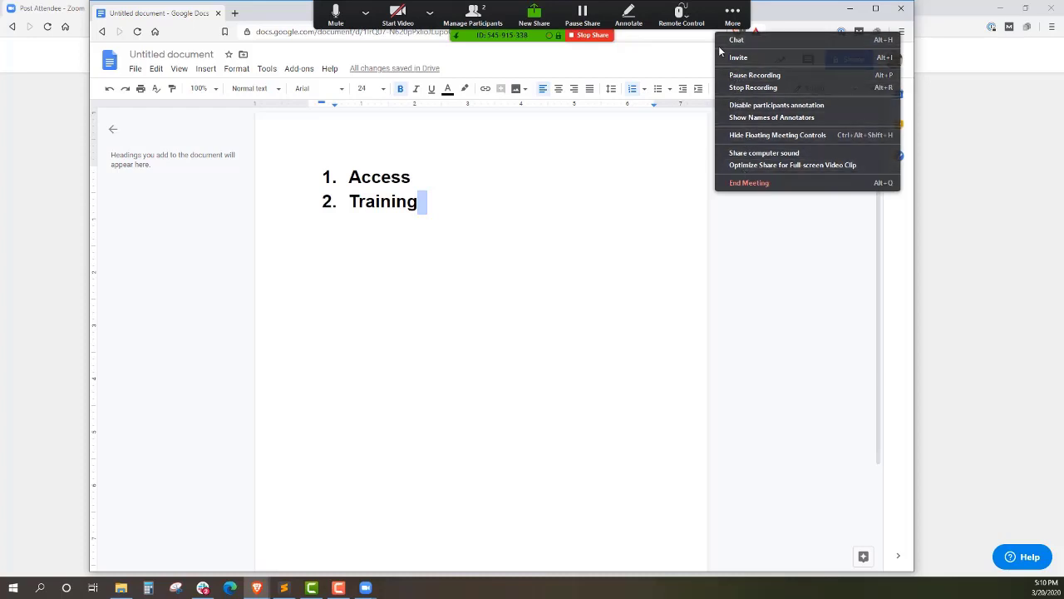
left_click(775, 136)
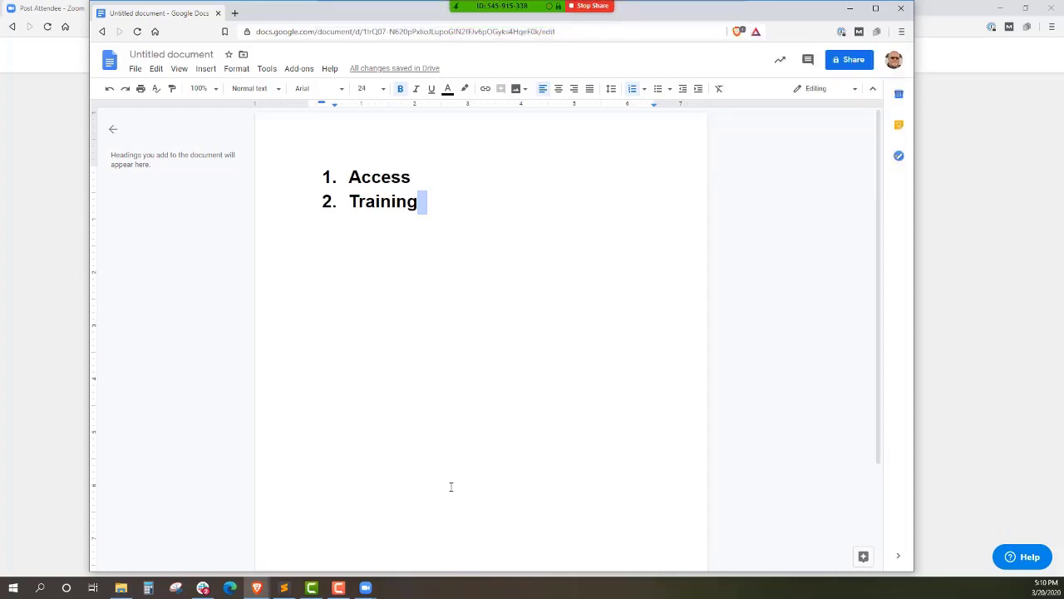
mouse_move(499, 7)
left_click(367, 12)
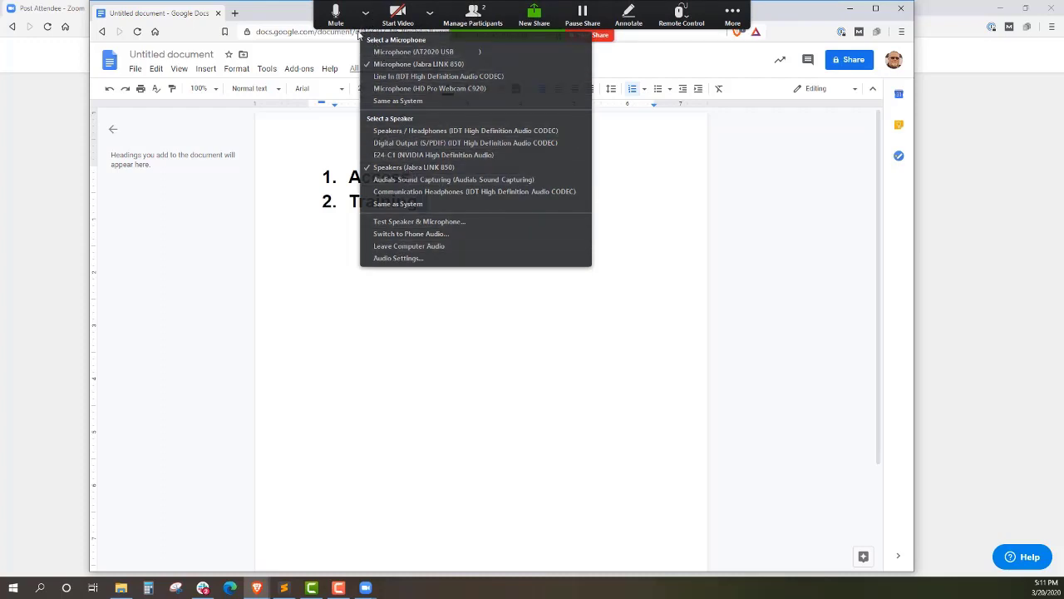
Open the participants list and review its meeting-wide options, such as muting on entry and locking the meeting
left_click(478, 20)
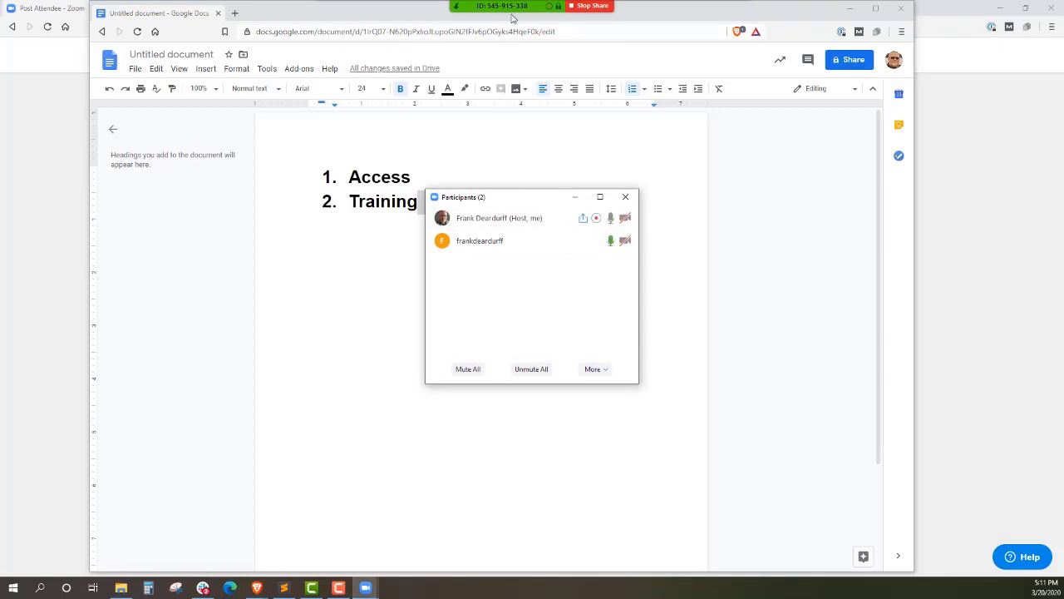
mouse_move(499, 241)
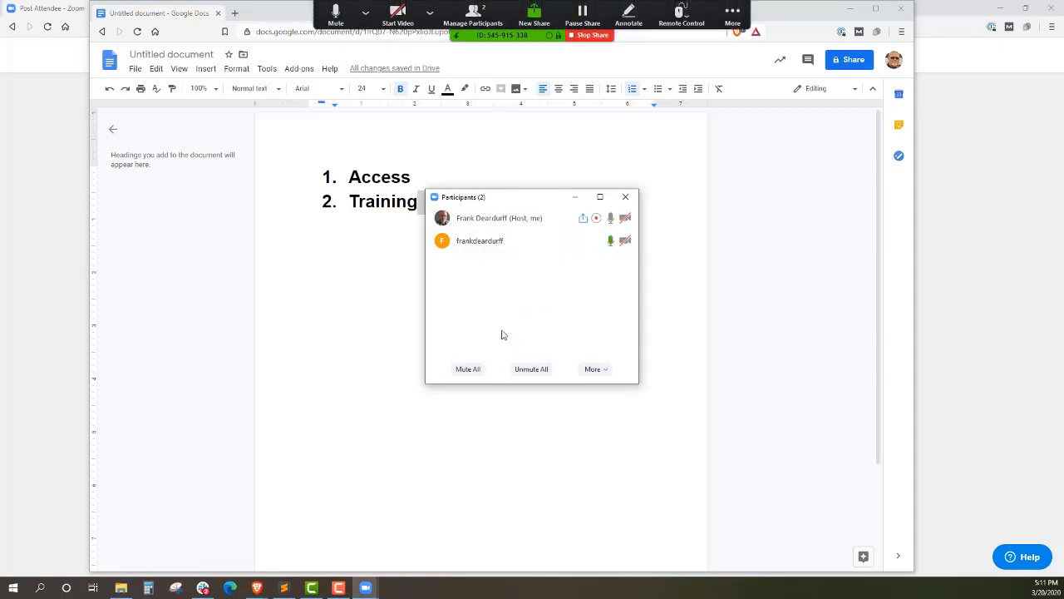
left_click(594, 369)
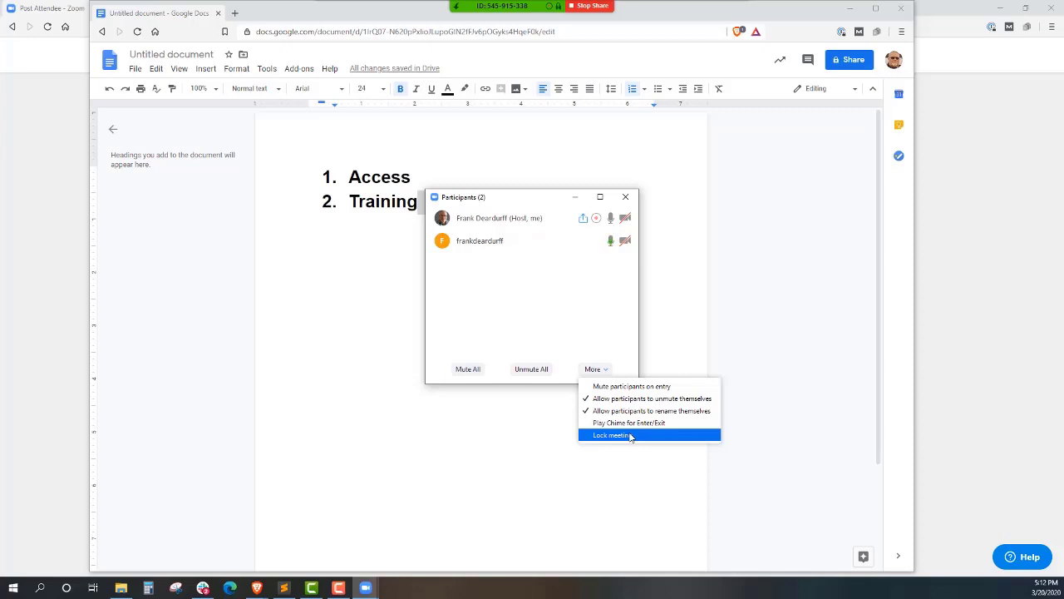
left_click(563, 328)
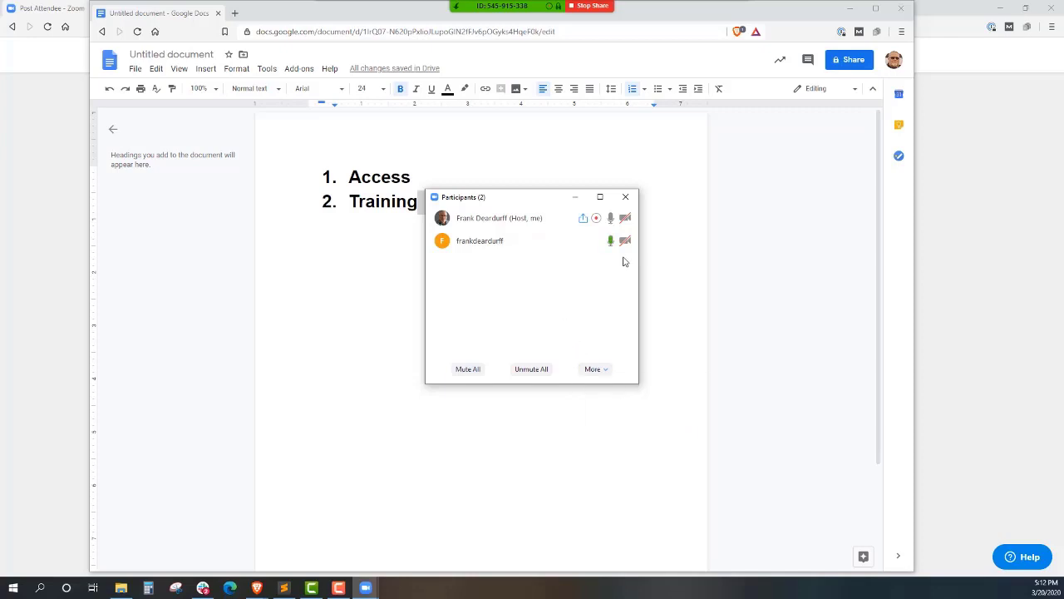
Review the host's controls for the other participant, and close the participants list
mouse_move(631, 247)
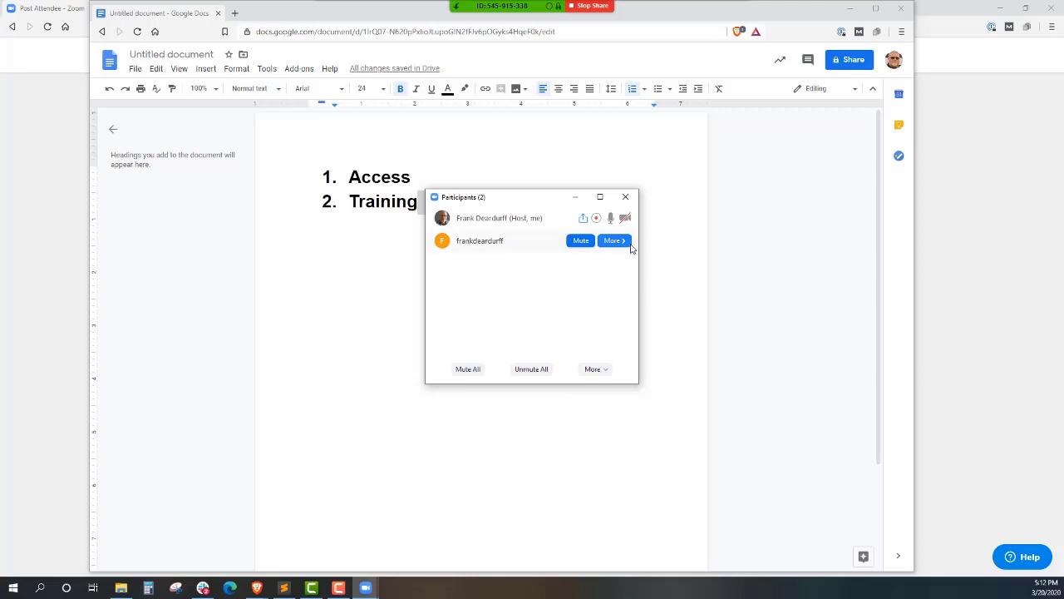
left_click(625, 241)
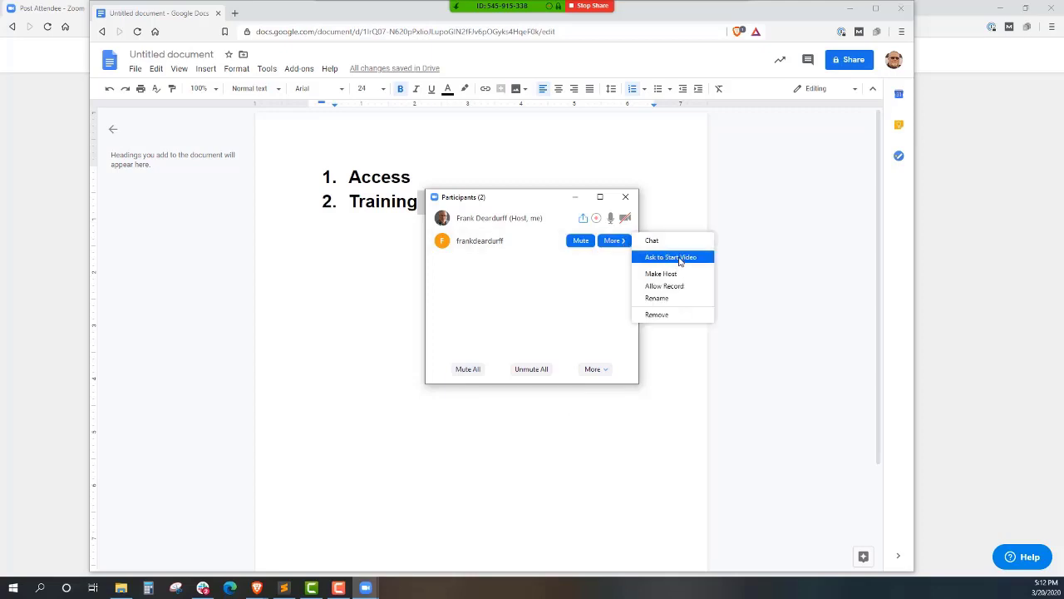
left_click(541, 300)
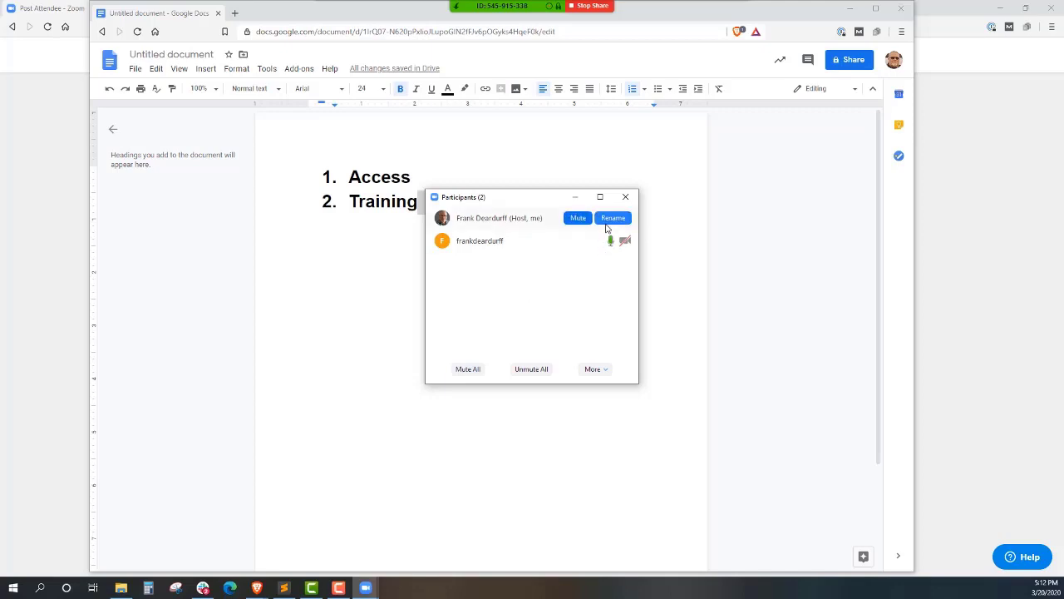
mouse_move(558, 249)
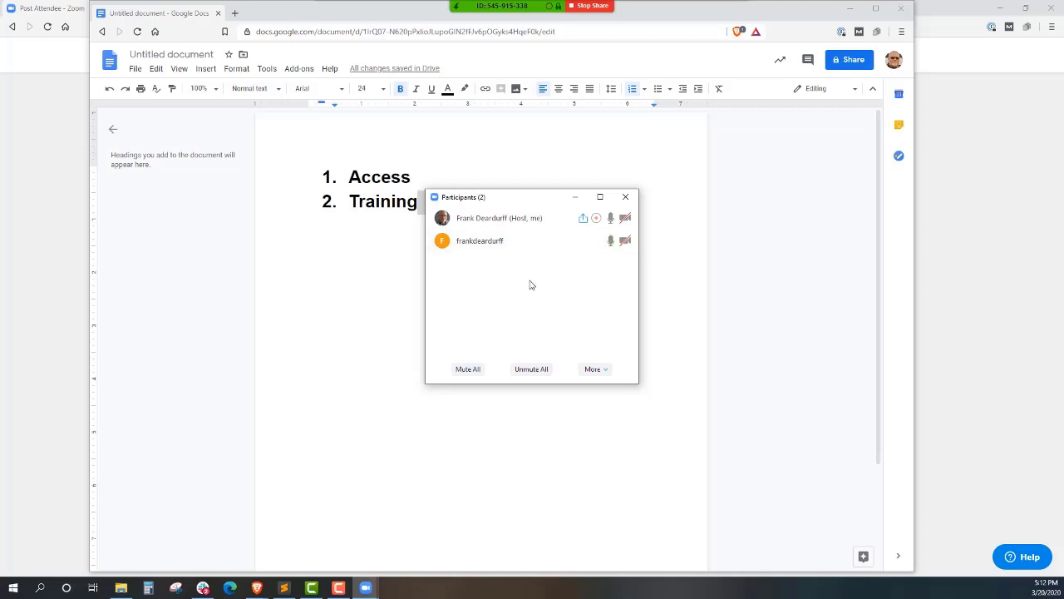
mouse_move(537, 8)
left_click(625, 196)
Check which cameras can be selected and open the video settings
mouse_move(507, 7)
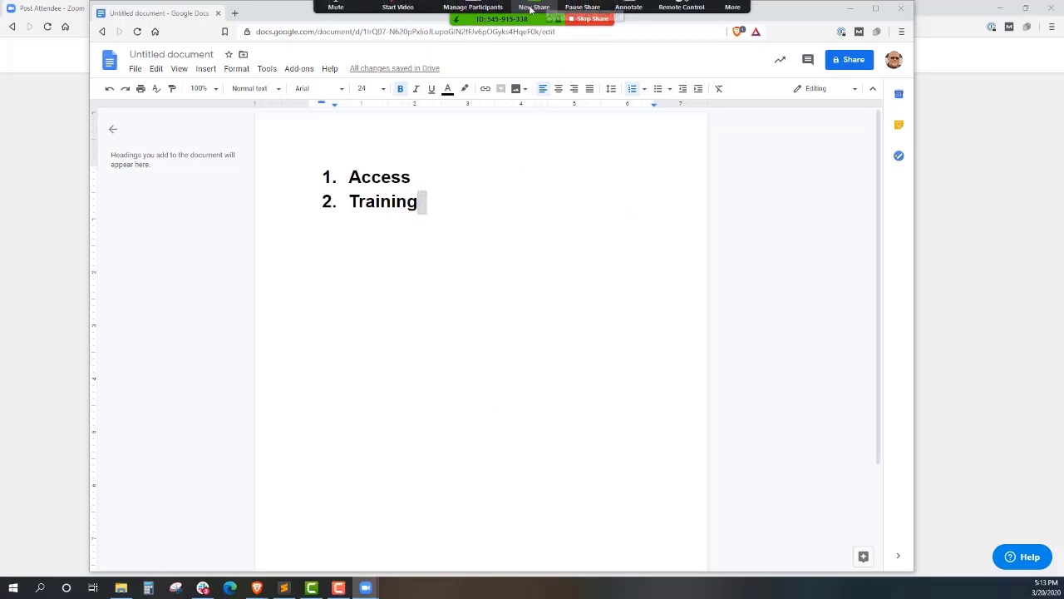
left_click(429, 13)
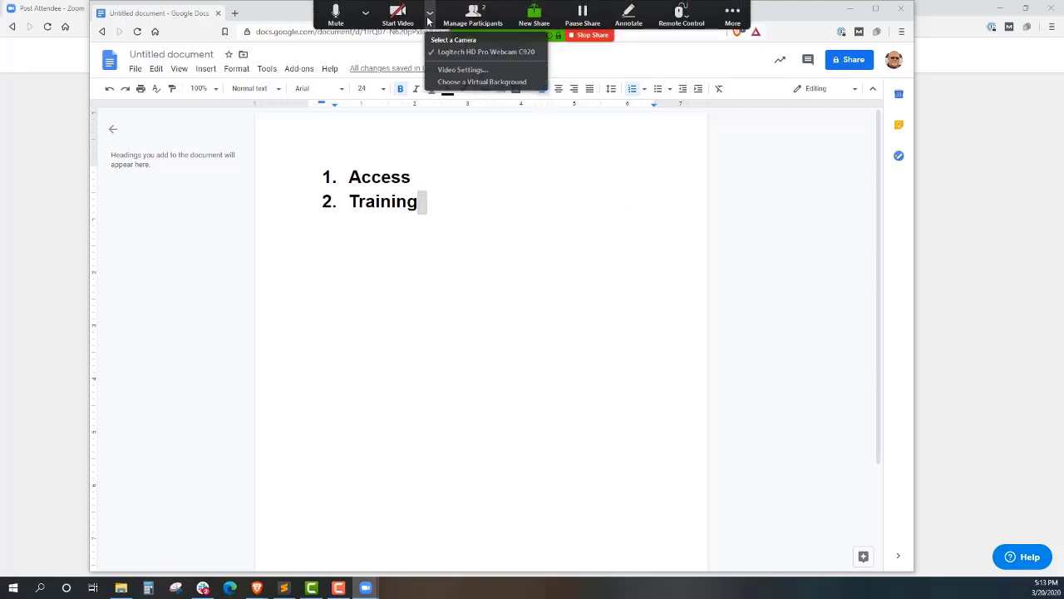
left_click(468, 72)
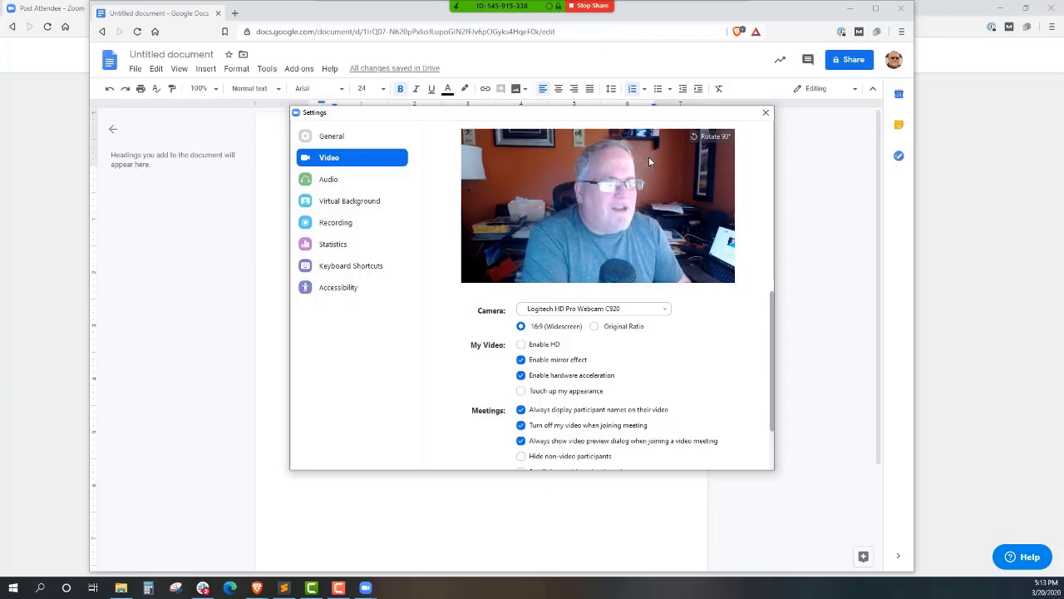
Review the virtual background settings and the way to add a background image, and close the settings without choosing an image
left_click(375, 203)
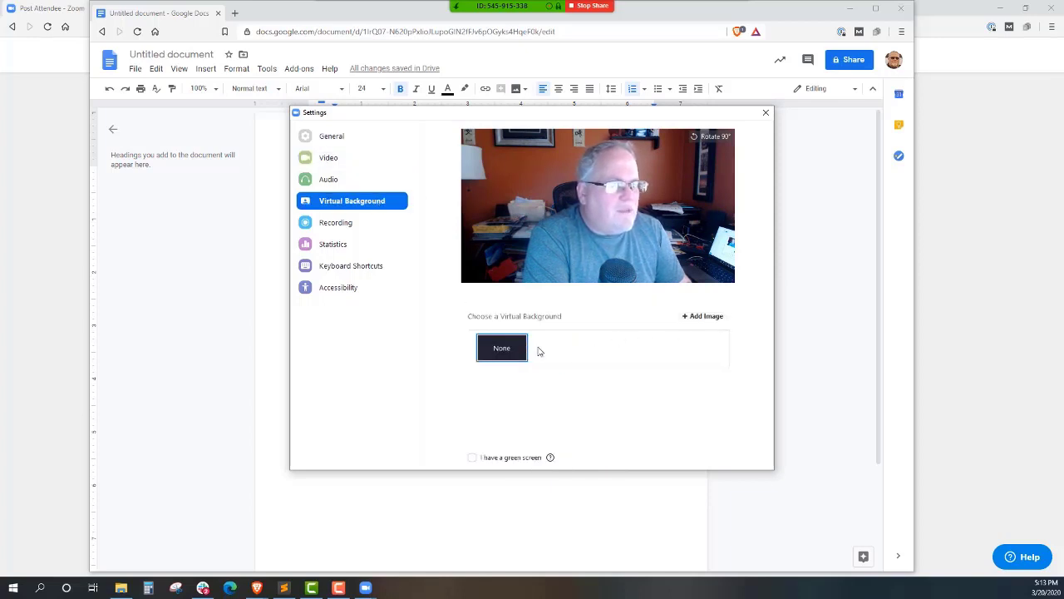
left_click(703, 319)
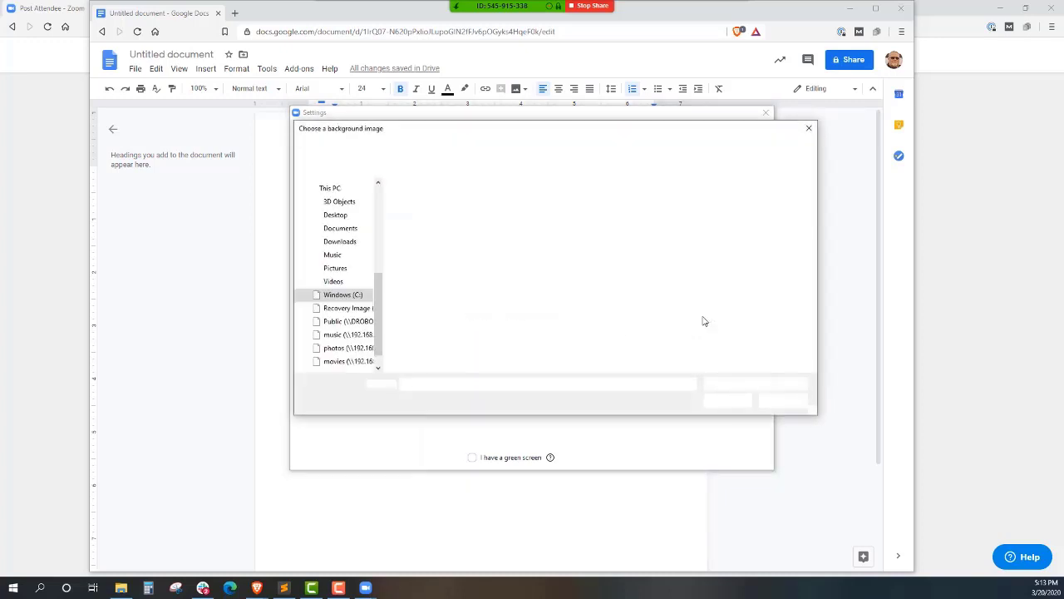
left_click(809, 130)
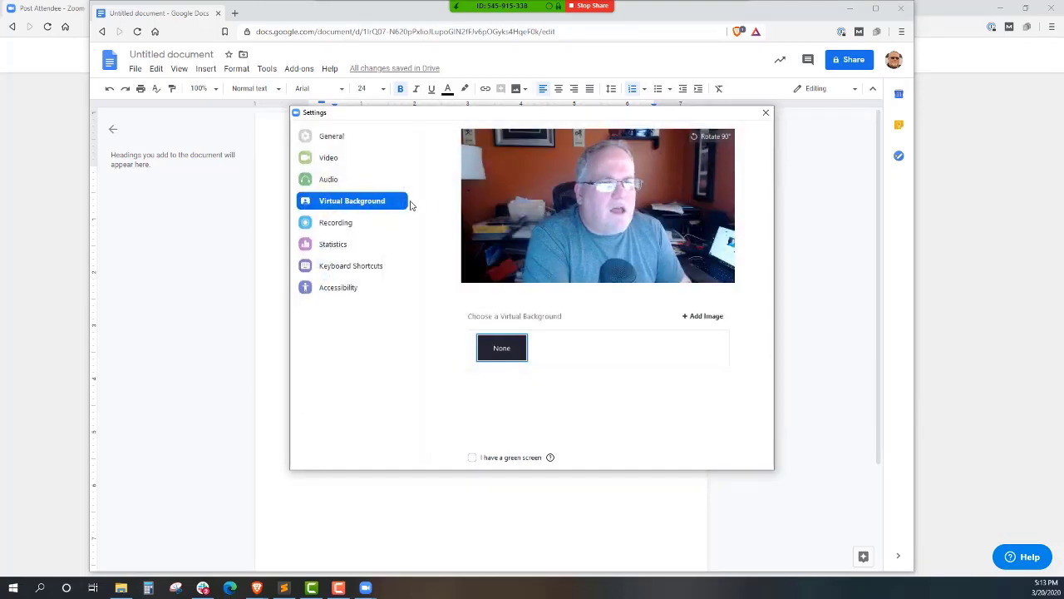
left_click(334, 163)
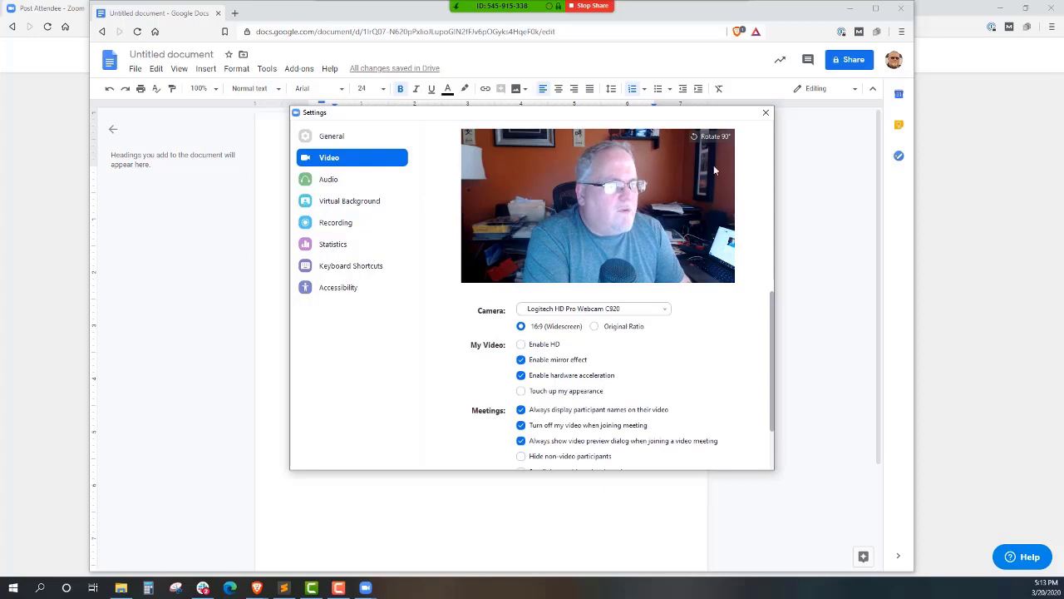
left_click(765, 112)
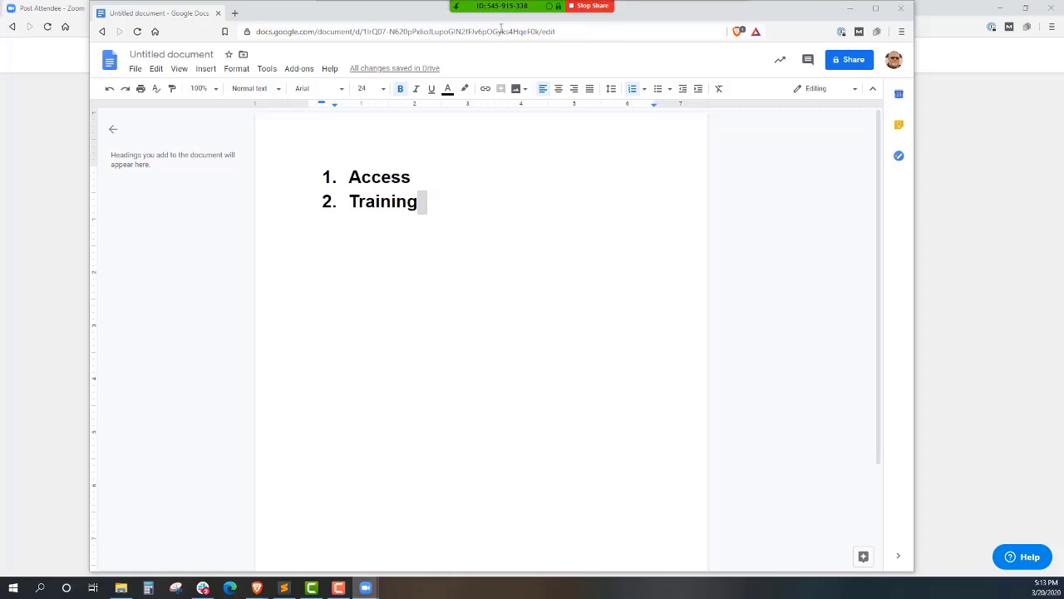
Stop the screen share and return to the meeting window
mouse_move(508, 3)
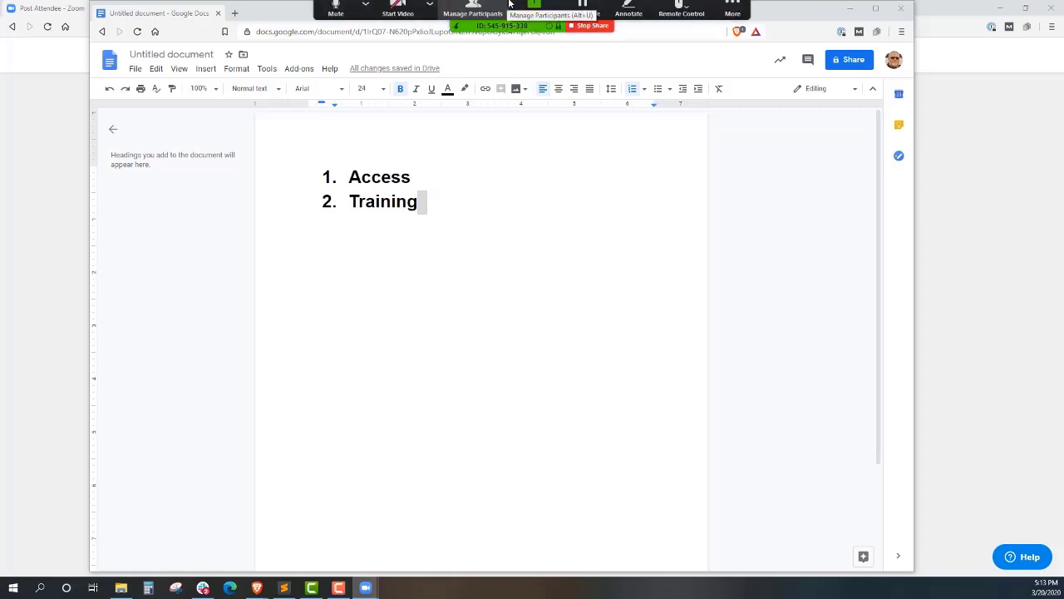
left_click(590, 34)
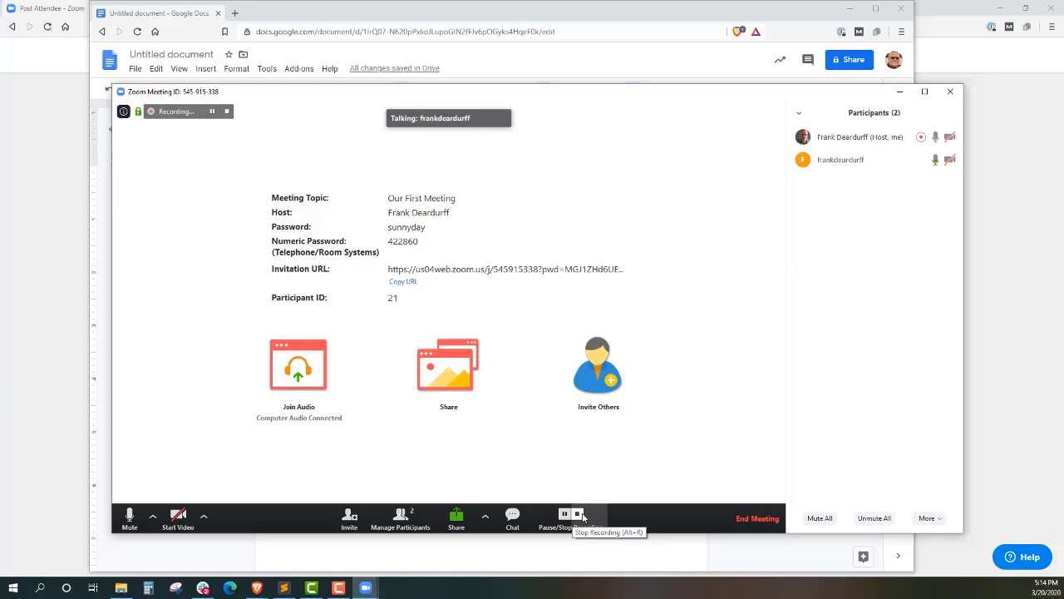
End the meeting for all participants and bring the browser window with the Zoom post-attendee page to the front
left_click(759, 517)
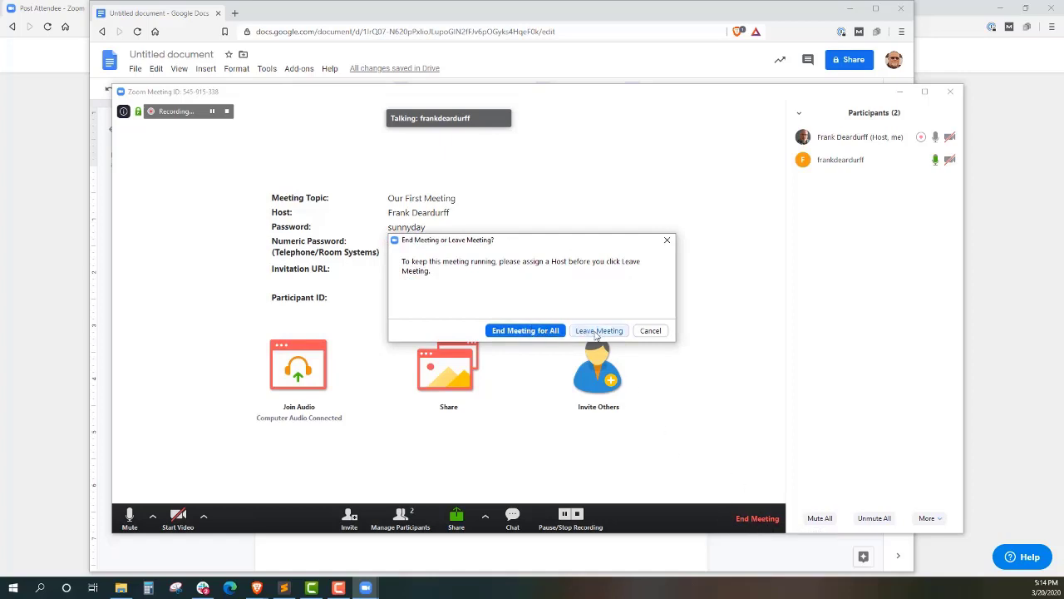
left_click(596, 332)
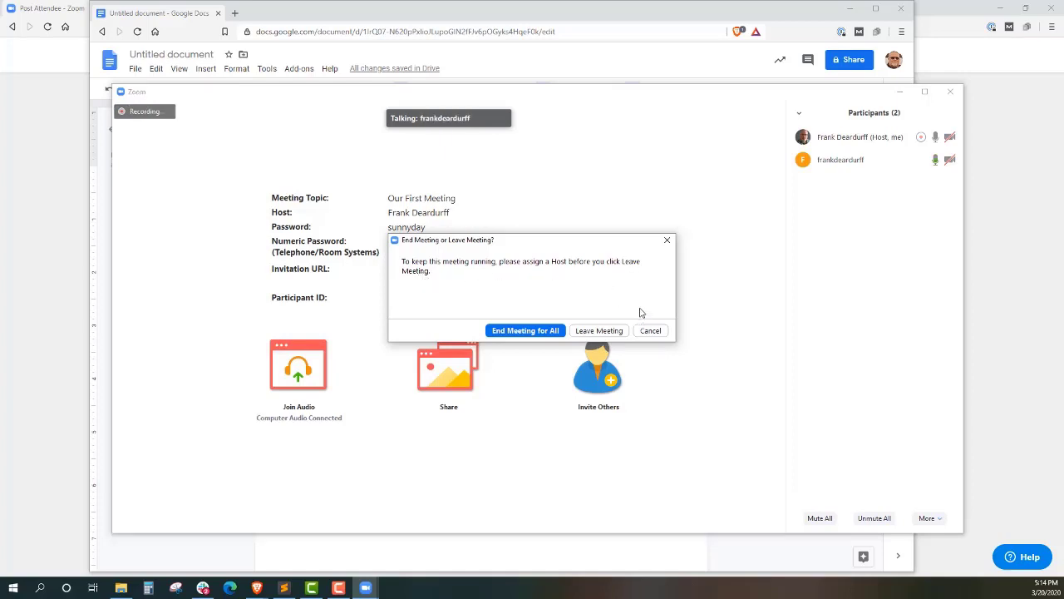
mouse_move(855, 169)
mouse_move(783, 397)
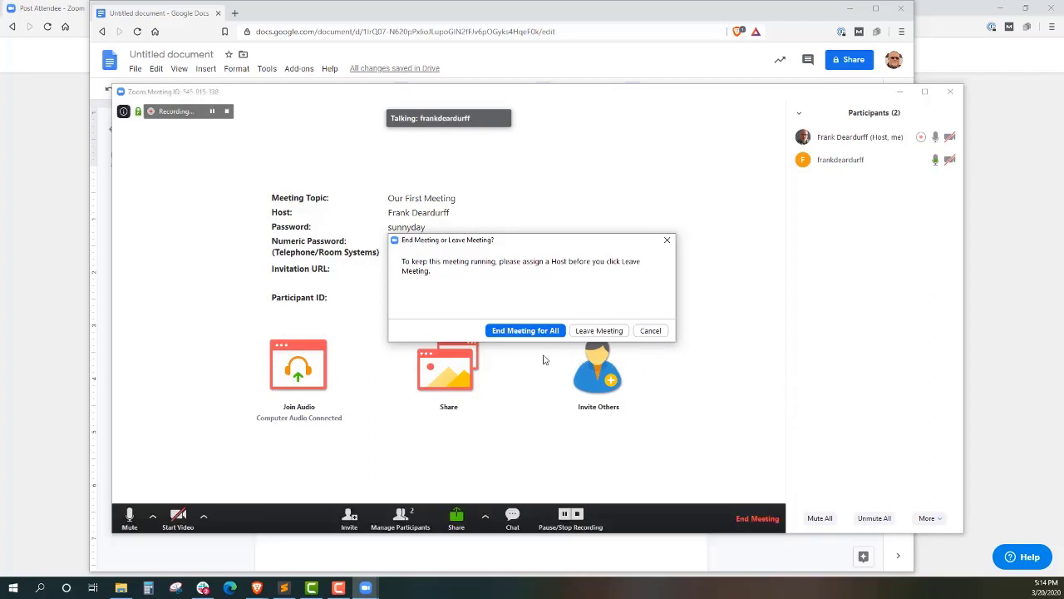
left_click(525, 331)
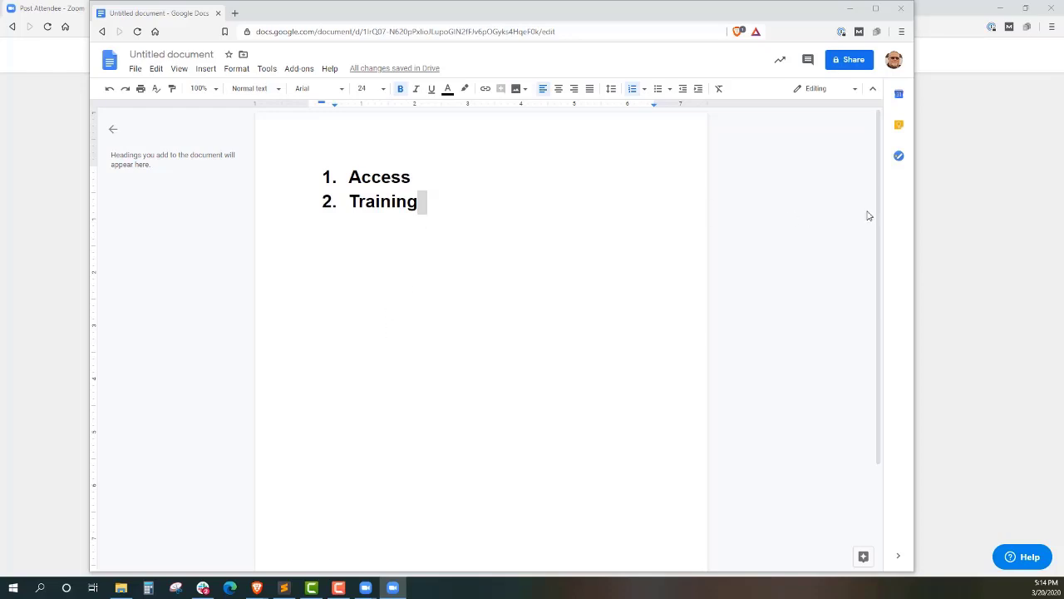
left_click(958, 215)
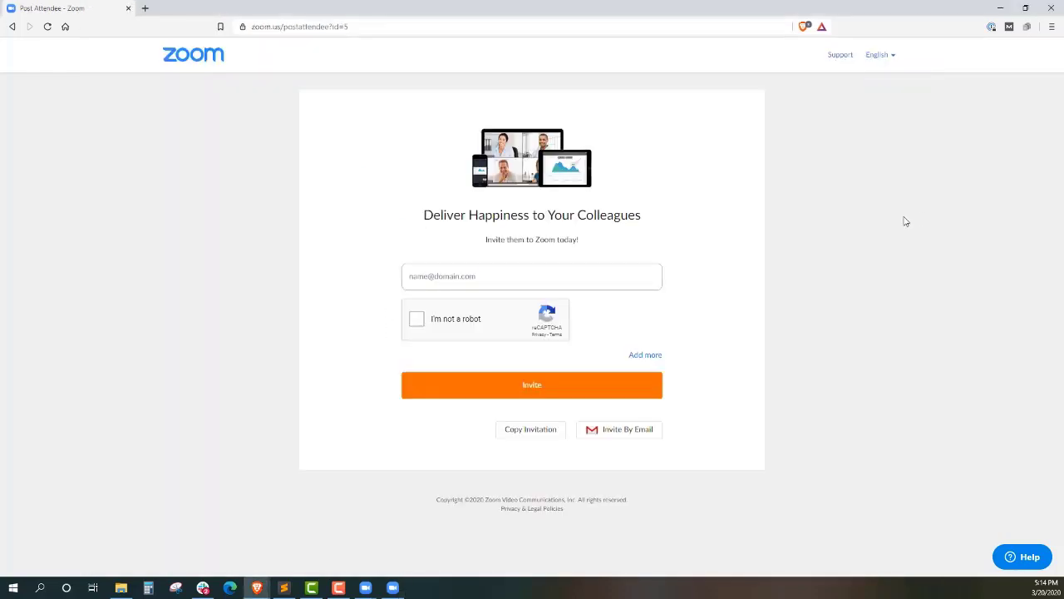